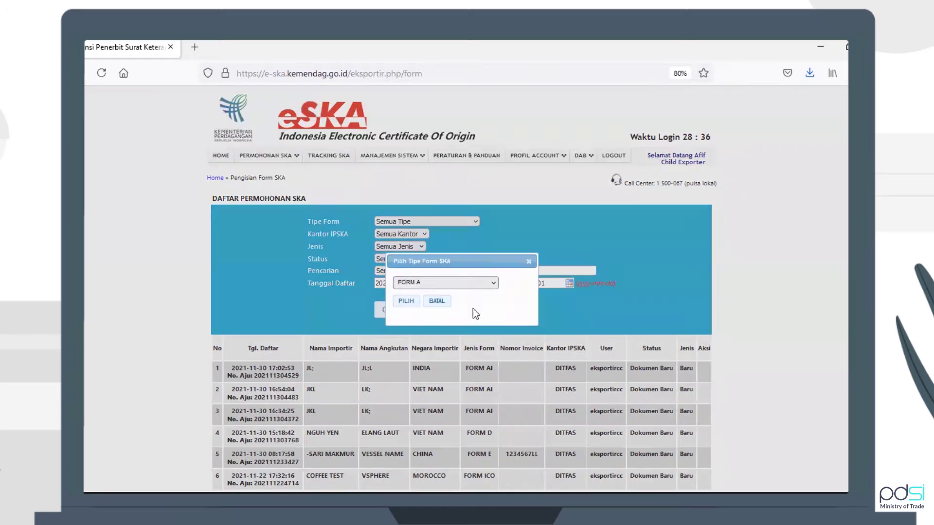
# Choose FORM ICO as the certificate form type instead of FORM A and confirm it
pyautogui.click(439, 283)
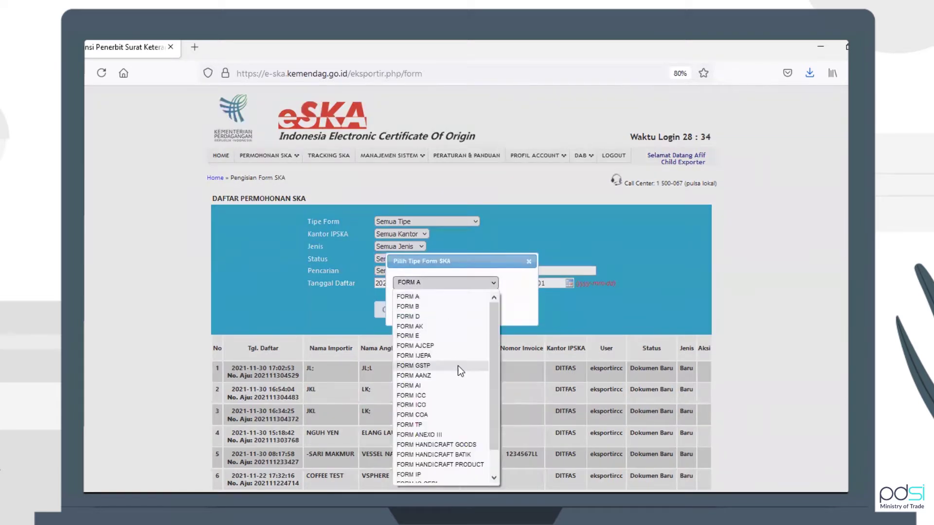
pyautogui.click(454, 406)
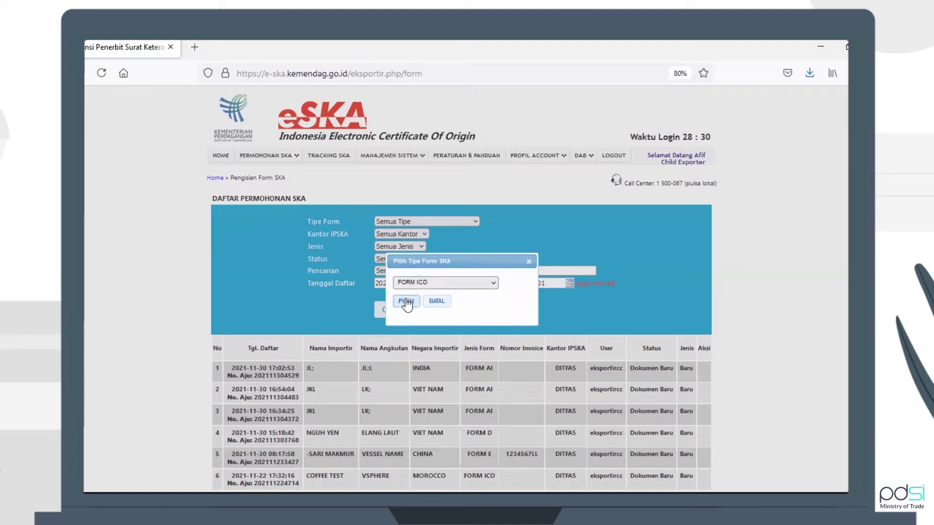
pyautogui.click(406, 302)
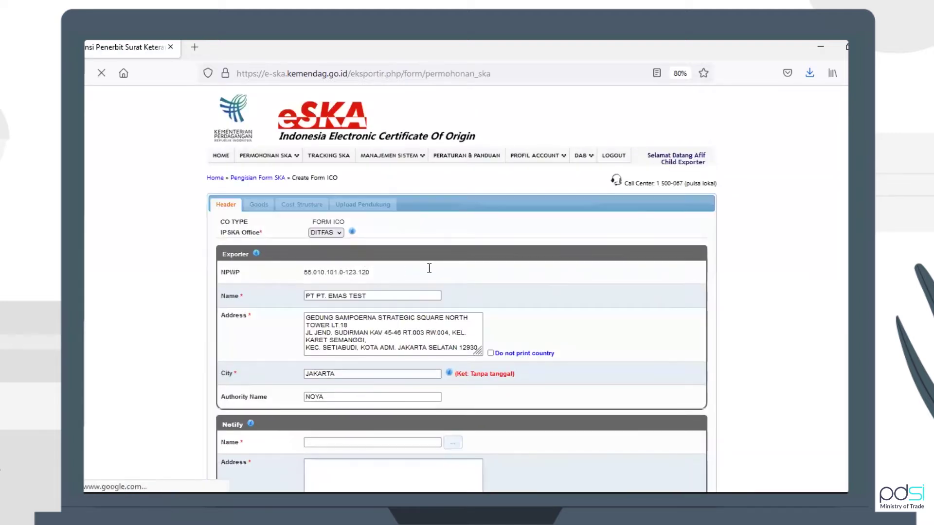
# Enter GOODS as the notify party's name and address
pyautogui.scroll(-2, 431, 274)
pyautogui.scroll(-3, 428, 269)
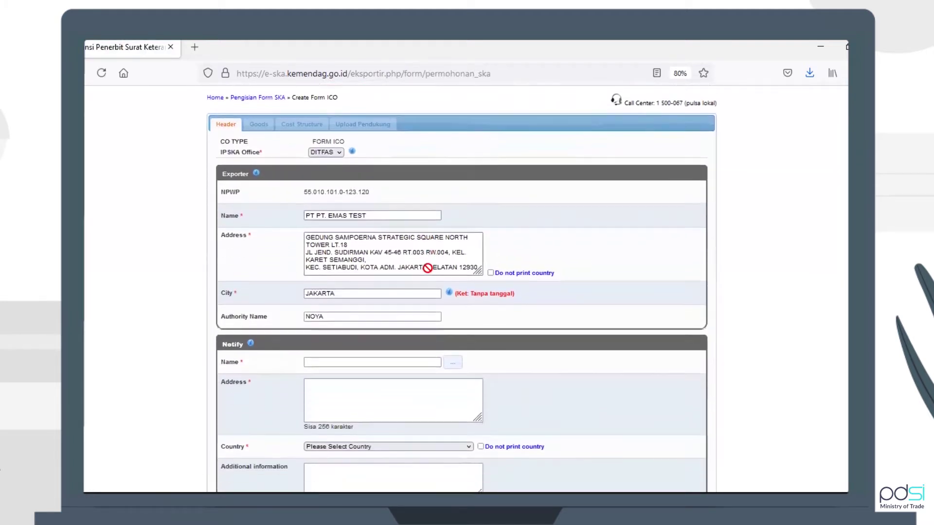
pyautogui.click(453, 361)
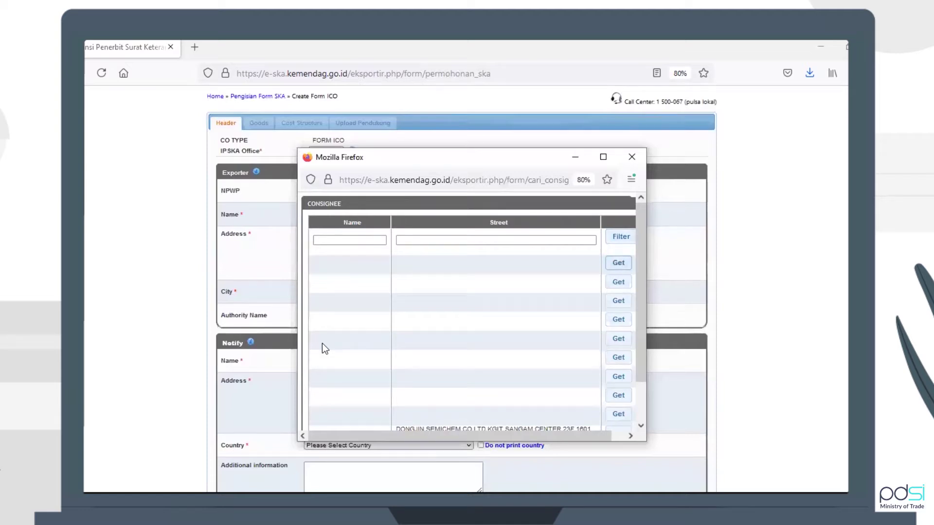
pyautogui.click(286, 353)
pyautogui.click(351, 365)
pyautogui.write('GOODS')
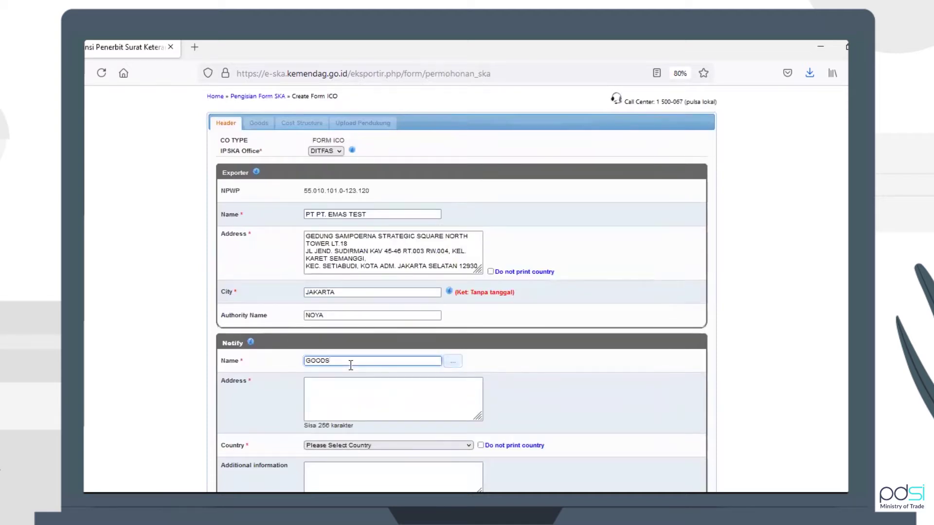
pyautogui.press('Tab')
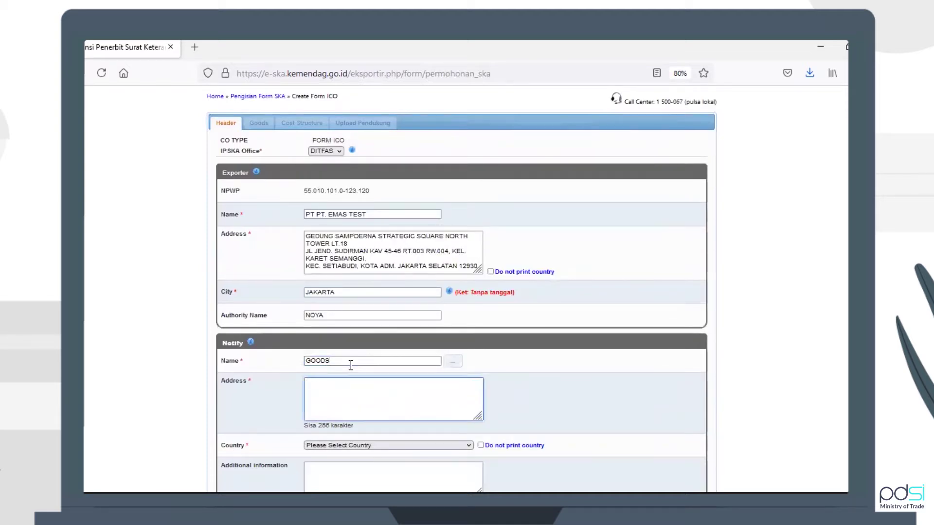
pyautogui.write('GOODS')
# Set the notify party's country to AFGHANISTAN
pyautogui.scroll(-1, 352, 370)
pyautogui.scroll(-1, 588, 397)
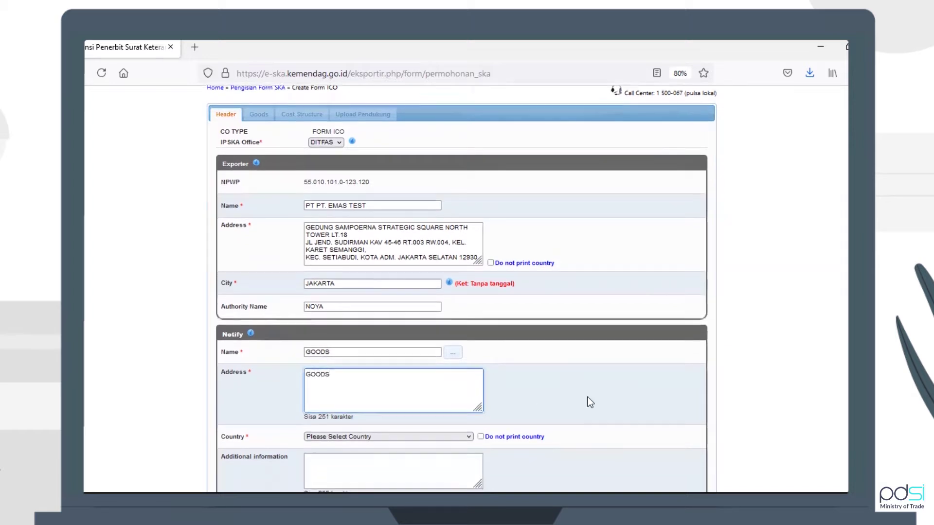
pyautogui.click(447, 412)
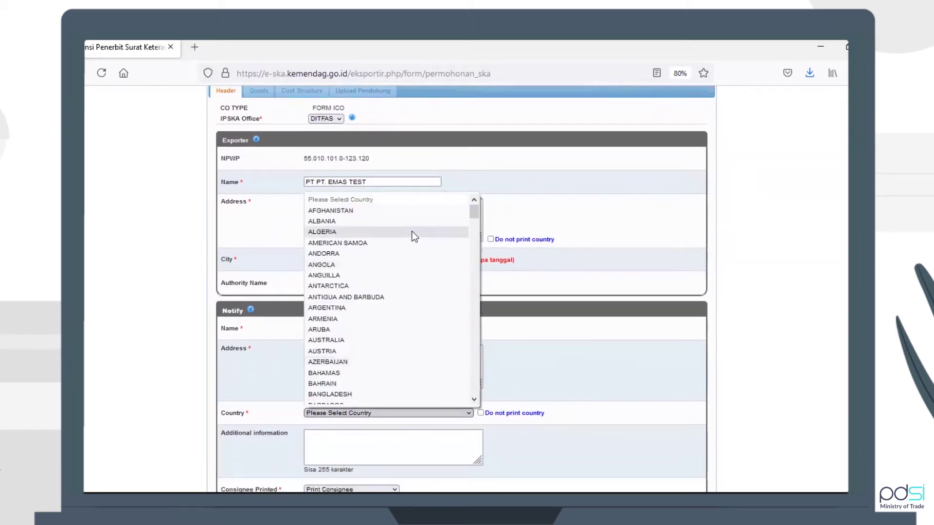
pyautogui.click(412, 216)
pyautogui.scroll(-1, 642, 401)
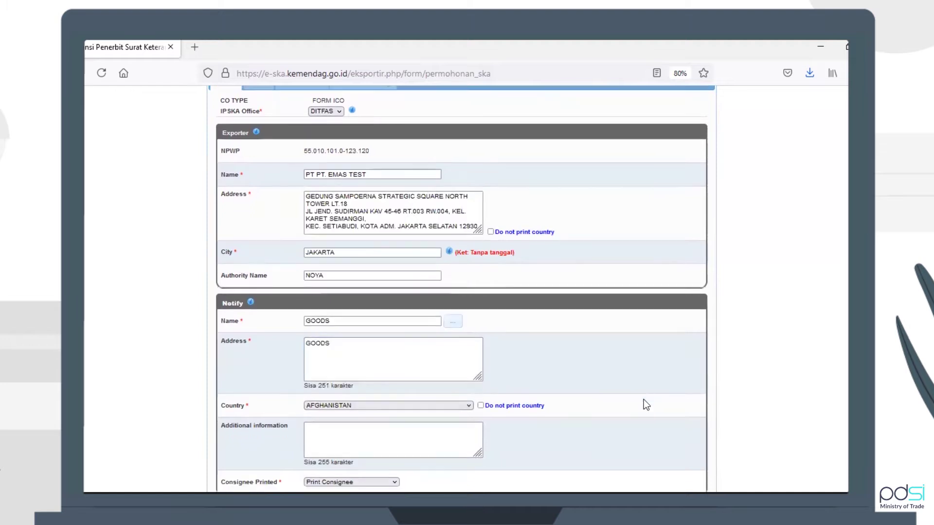
pyautogui.scroll(-4, 583, 348)
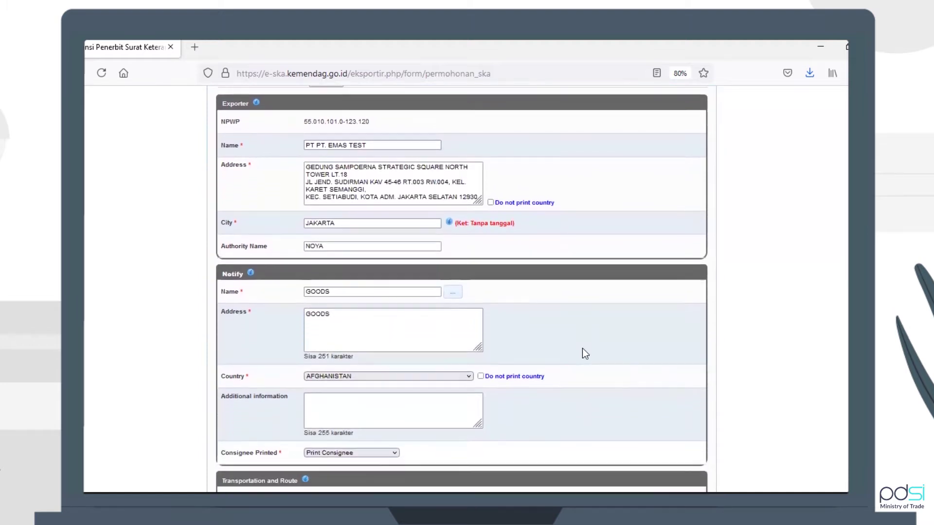
pyautogui.scroll(-5, 582, 348)
pyautogui.click(346, 211)
# Enter INFORMATION as additional information and keep Print Consignee as the printing option
pyautogui.write('INFORMA')
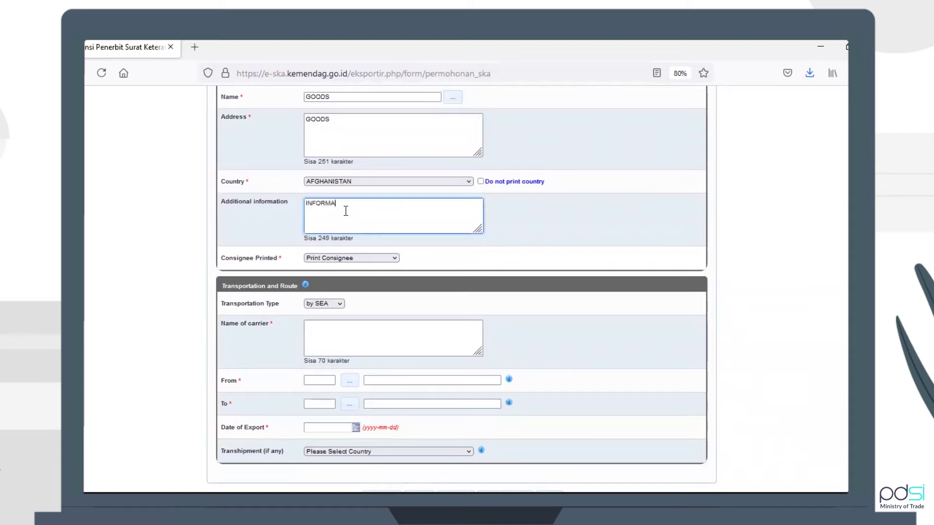
pyautogui.write('TION')
pyautogui.click(384, 258)
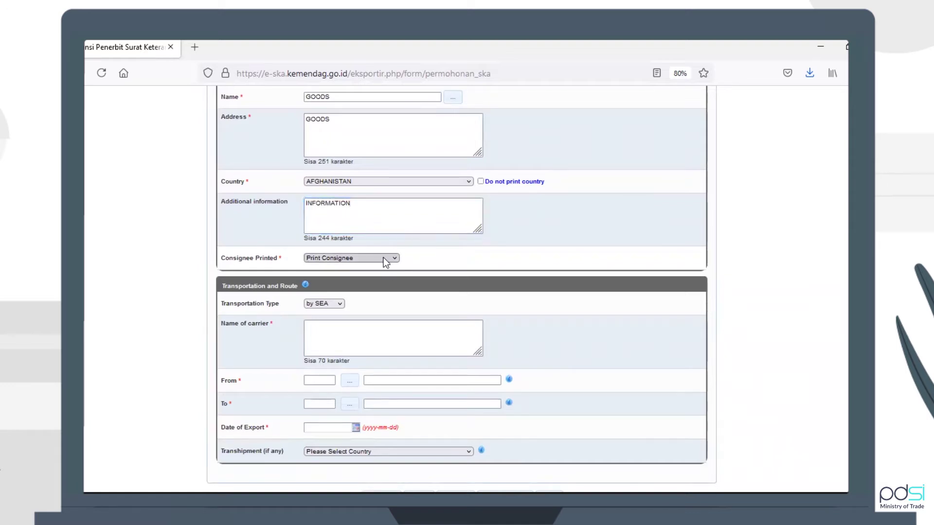
pyautogui.click(377, 274)
# Set carrier NAME, route from ABU ROAD to BAGRAM, and export date 2021-12-01
pyautogui.click(355, 344)
pyautogui.write('NAME')
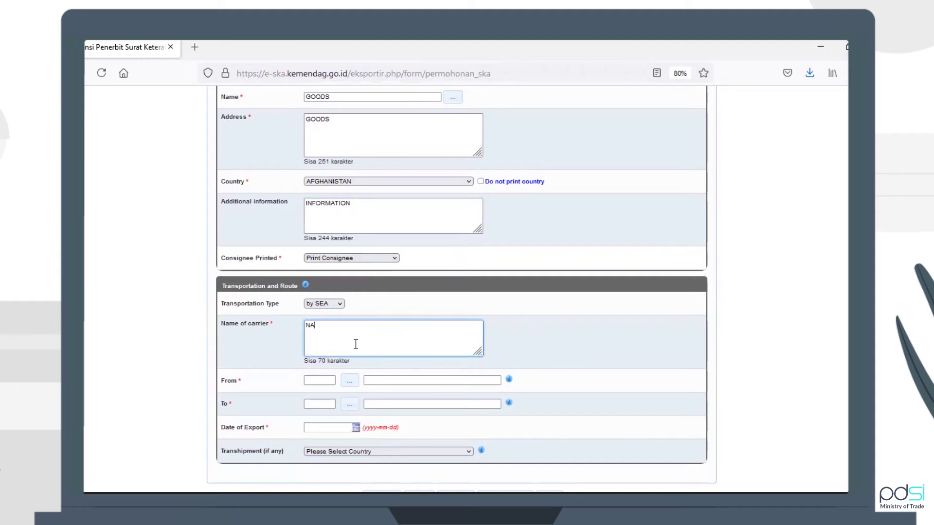
pyautogui.click(356, 383)
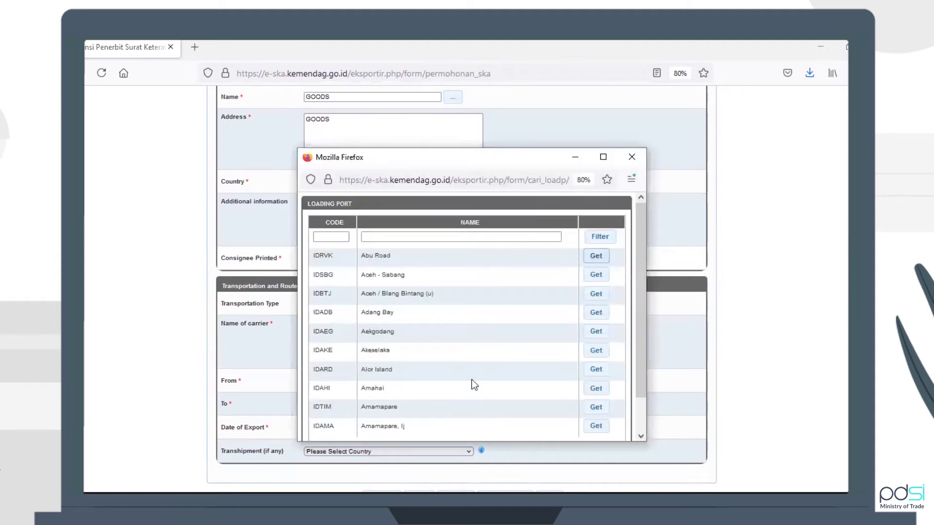
pyautogui.click(357, 405)
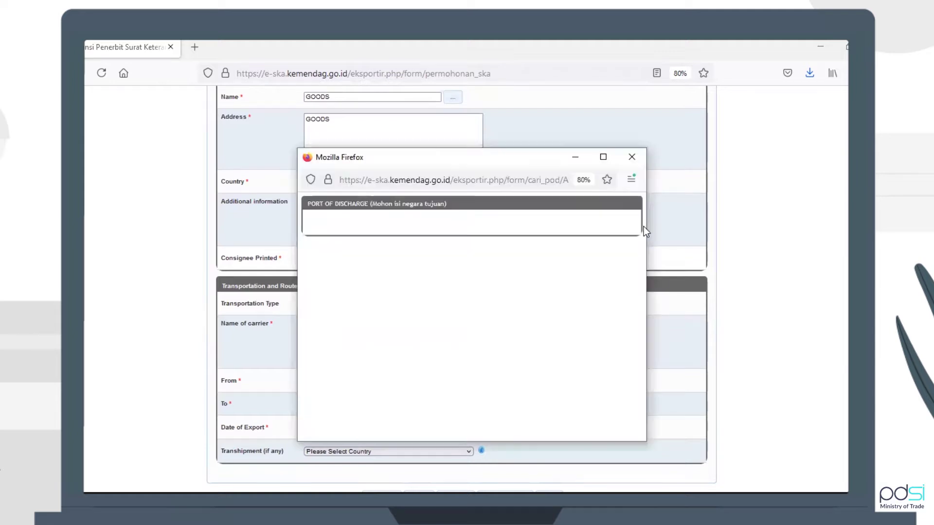
pyautogui.click(603, 257)
pyautogui.click(322, 429)
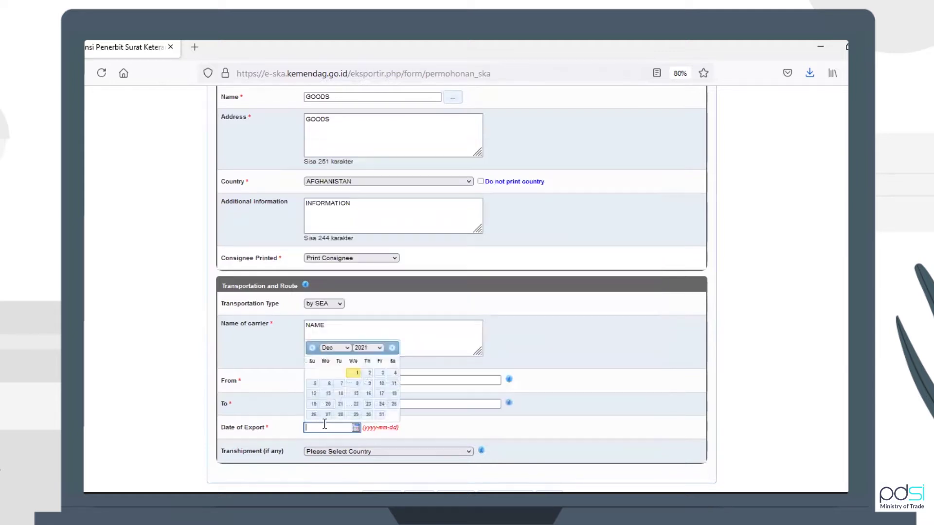
pyautogui.click(358, 374)
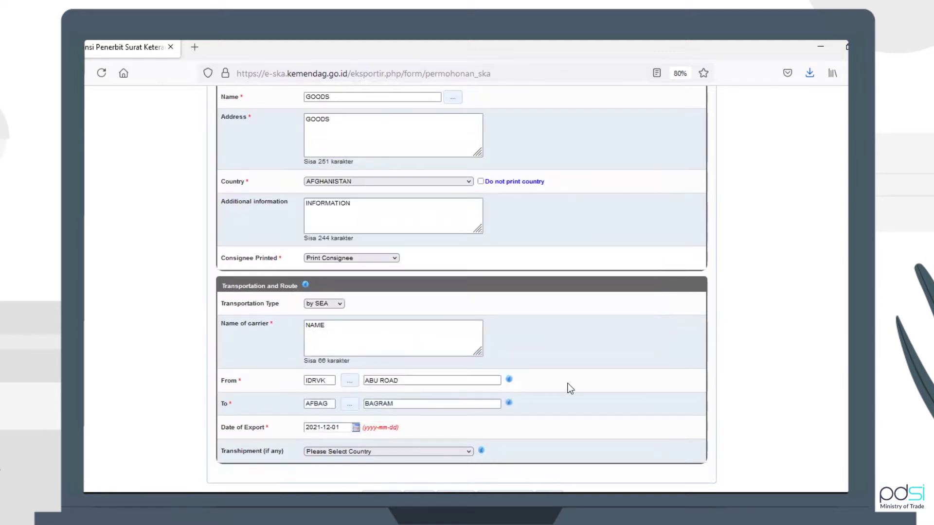
pyautogui.scroll(5, 549, 332)
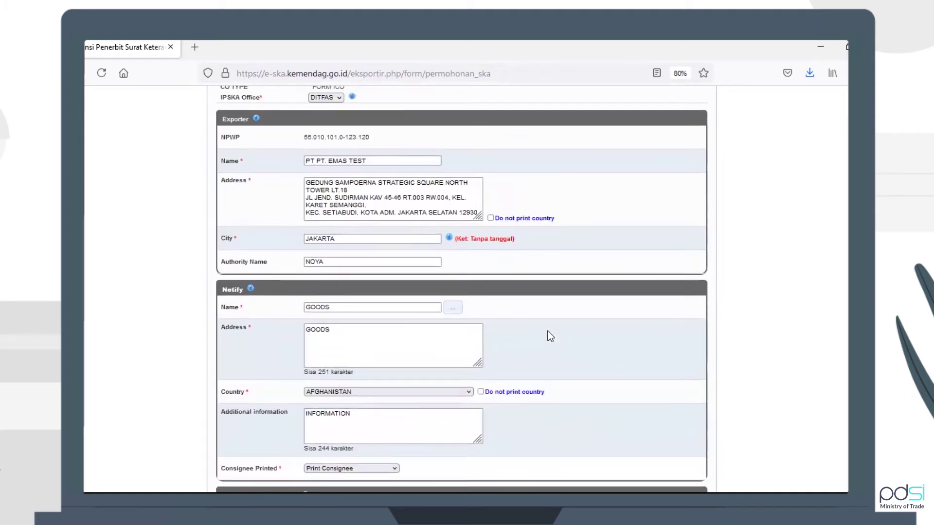
# Save the Form ICO header data and acknowledge the 'Data berhasil disimpan' confirmation
pyautogui.scroll(-6, 550, 336)
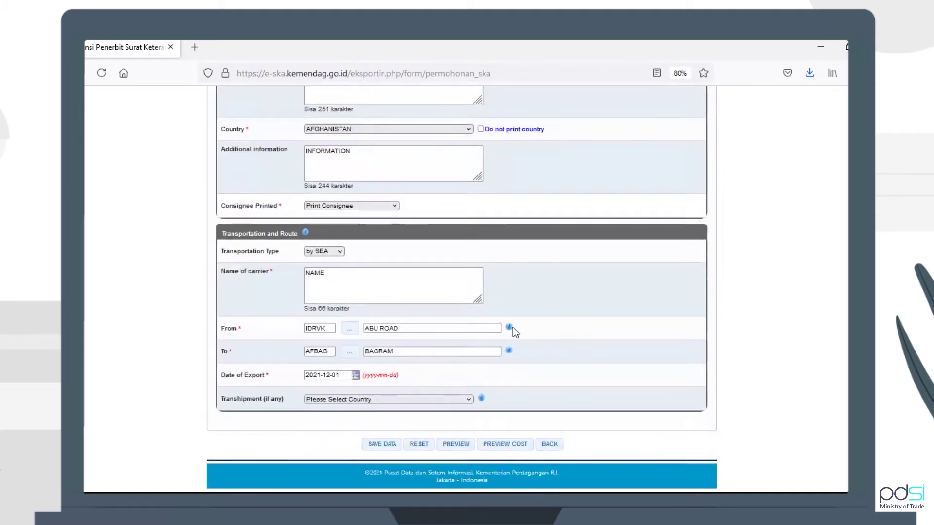
pyautogui.moveTo(507, 328)
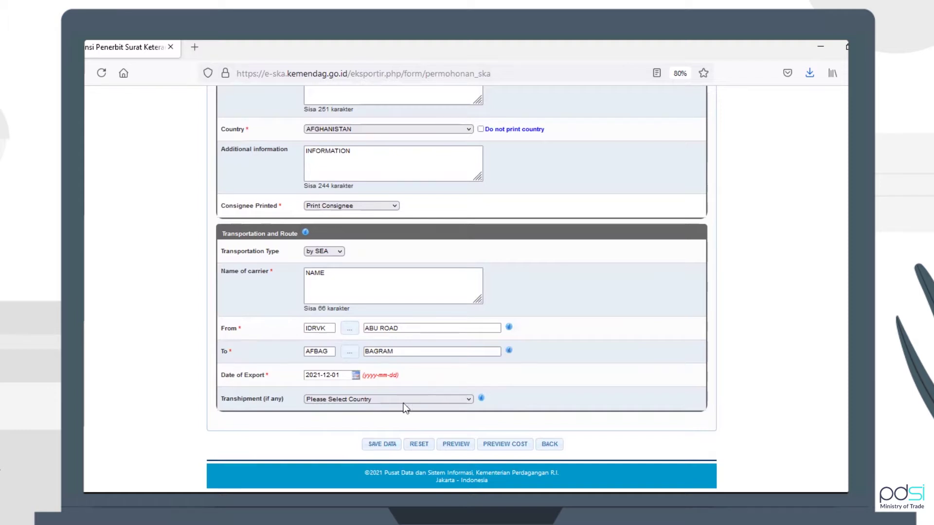
pyautogui.click(374, 445)
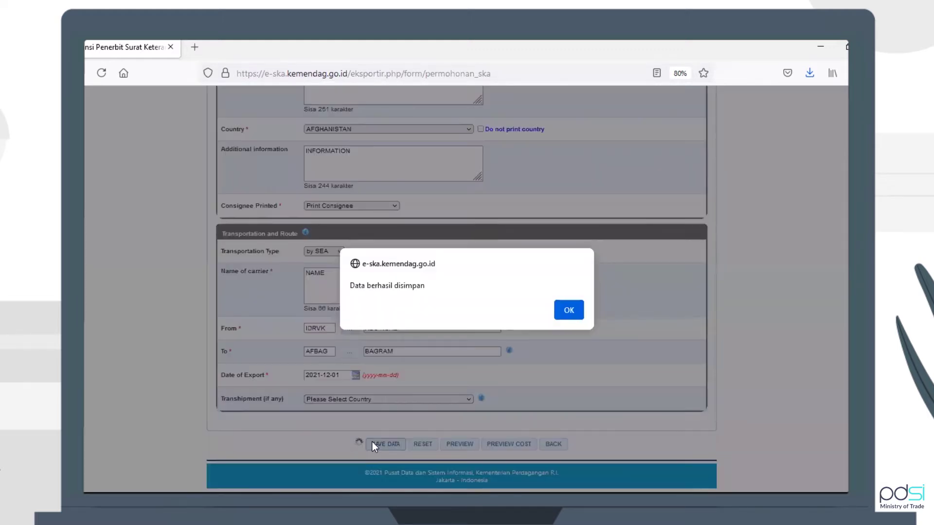
pyautogui.click(576, 308)
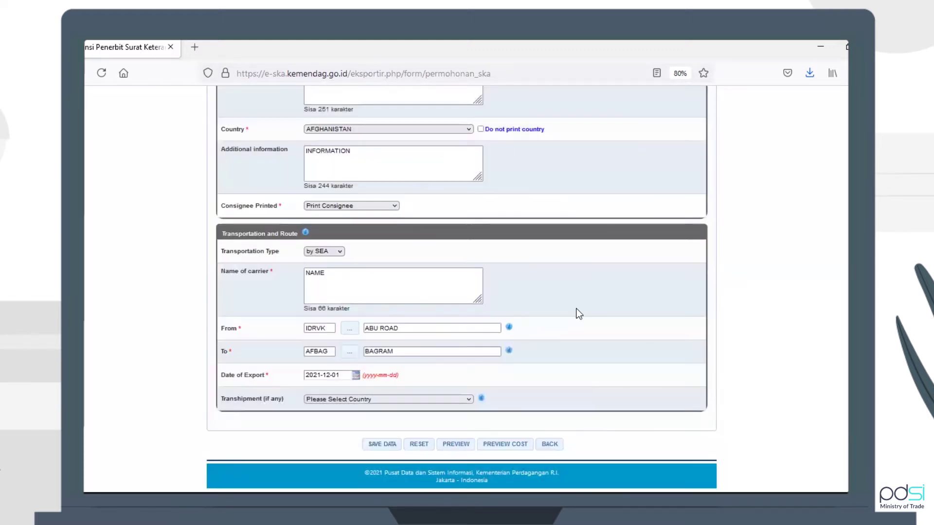
pyautogui.scroll(7, 576, 308)
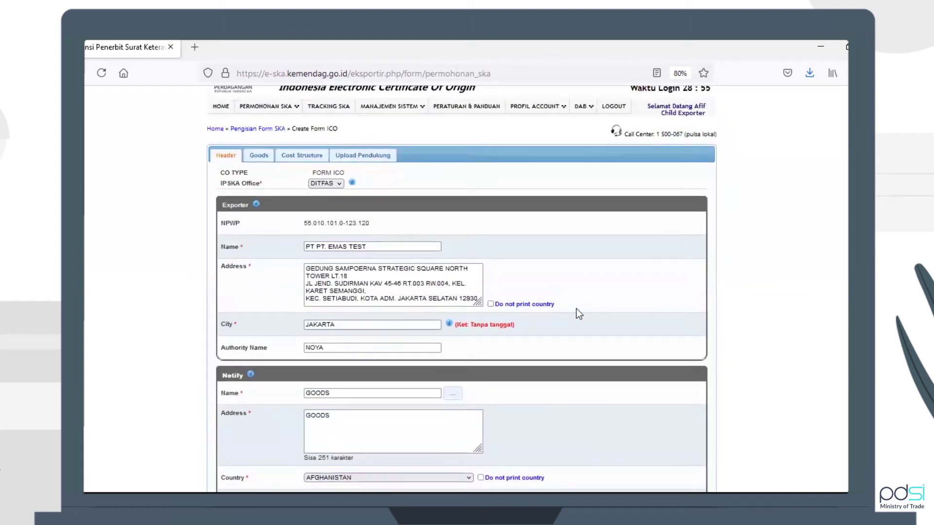
# In the Goods section, fill the HS Number with 85392232 from the code lookup
pyautogui.click(263, 161)
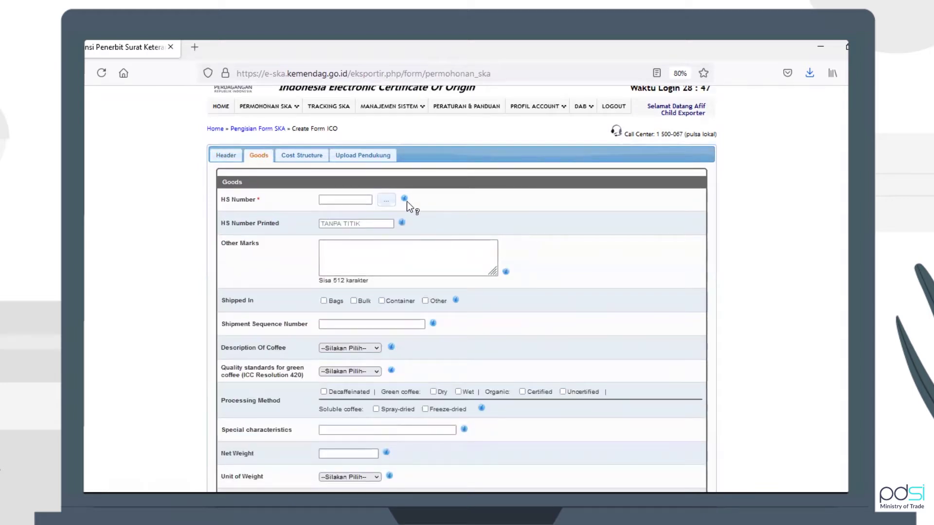
pyautogui.moveTo(404, 223)
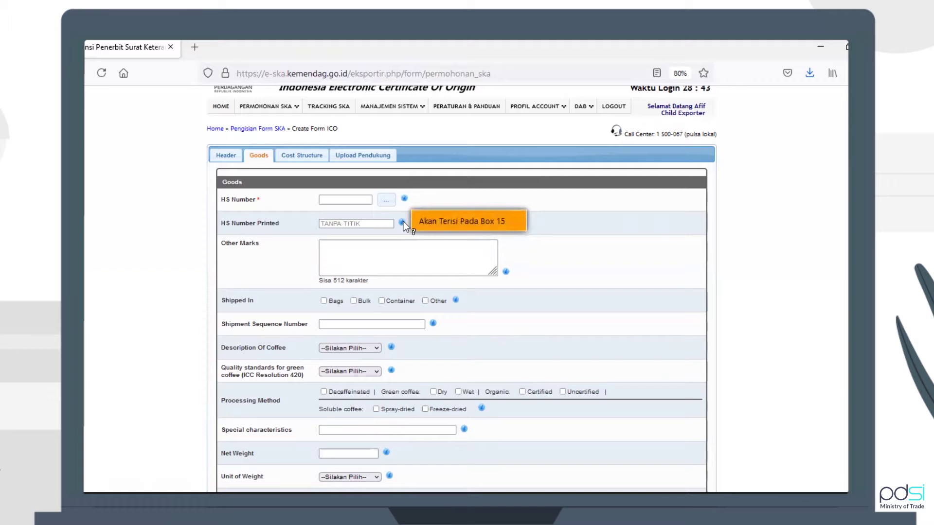
pyautogui.click(343, 199)
pyautogui.click(392, 201)
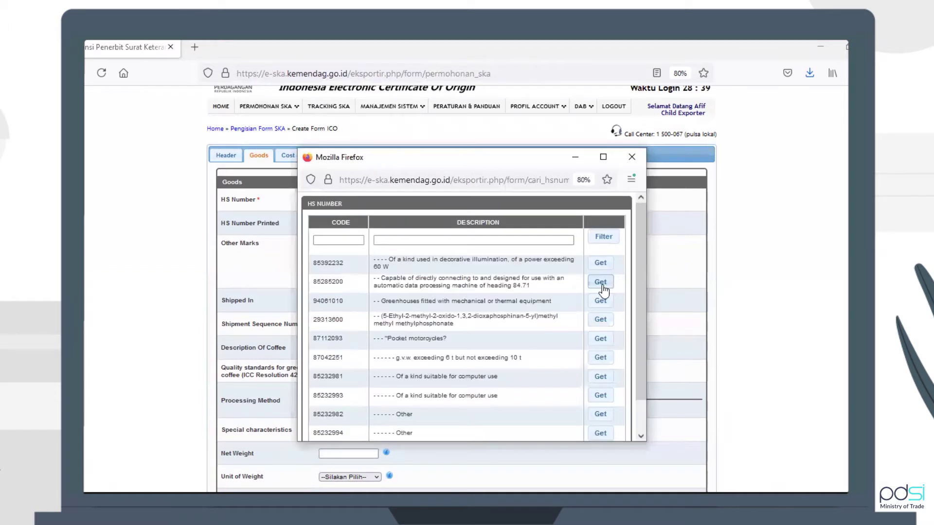
pyautogui.click(601, 263)
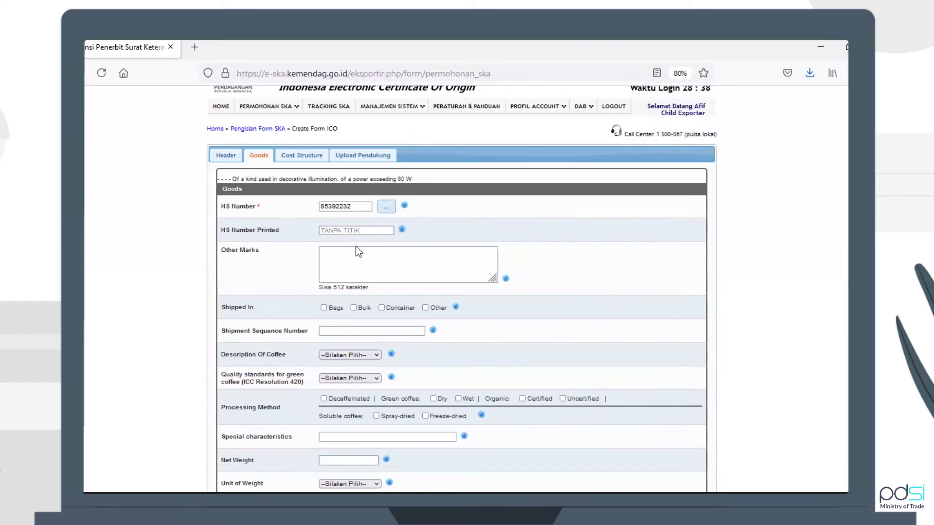
# Enter marks MARKS, Bags packaging, sequence number 1234 and Green Arabica coffee description
pyautogui.click(362, 273)
pyautogui.write('MARKS')
pyautogui.click(324, 308)
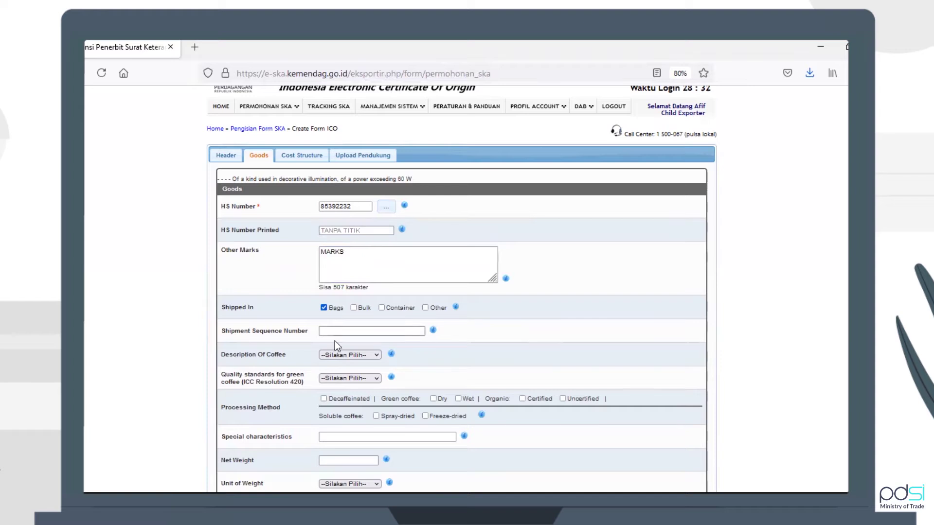
pyautogui.click(337, 331)
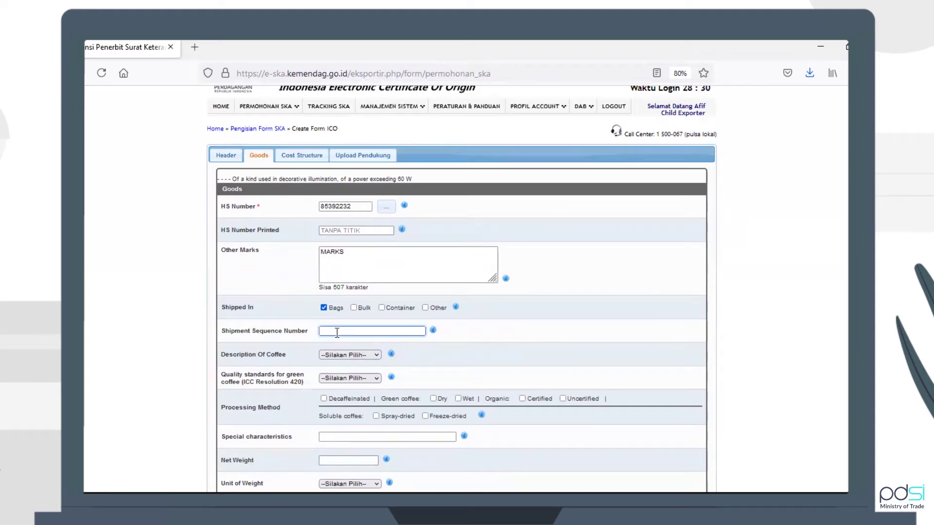
pyautogui.write('1234')
pyautogui.click(335, 355)
pyautogui.click(336, 378)
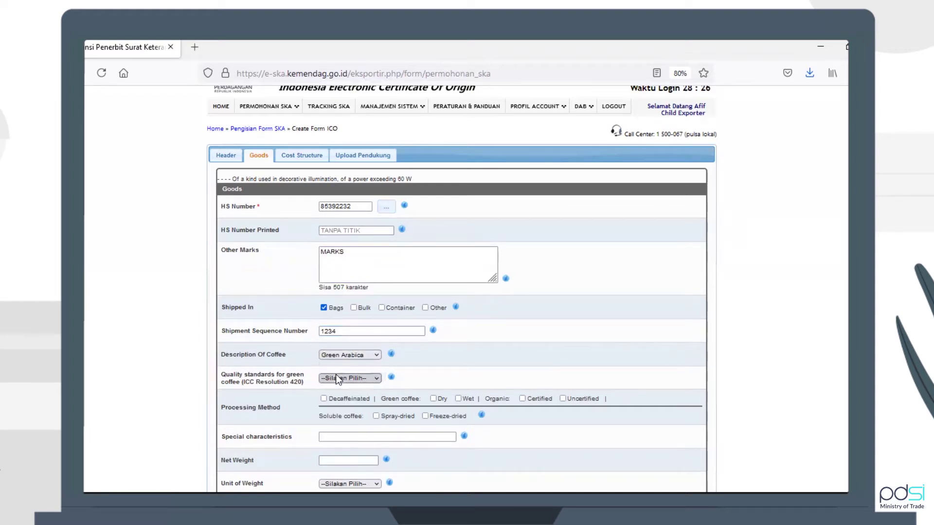
pyautogui.scroll(-1, 442, 355)
# Set quality standard S, mark Decaffeinated and Spray-dried, and enter special characteristics COBA
pyautogui.click(373, 349)
pyautogui.click(364, 370)
pyautogui.click(324, 366)
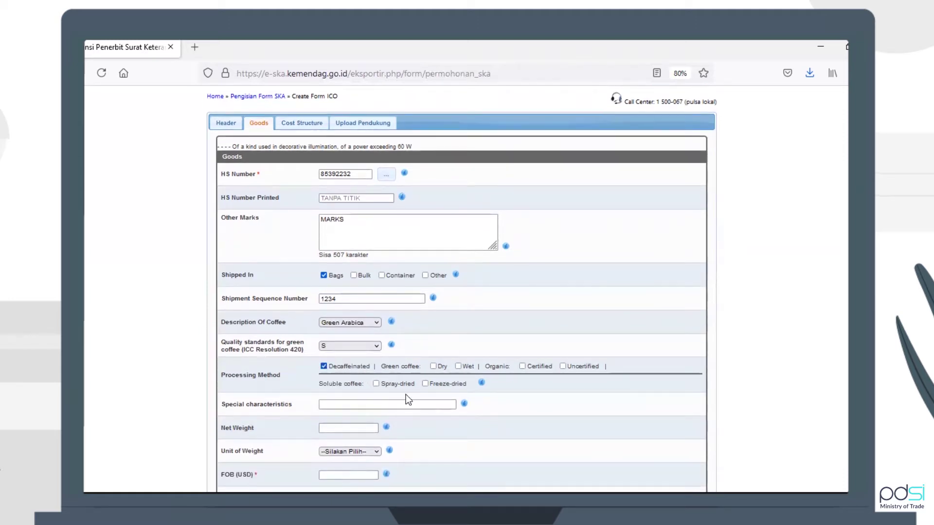
pyautogui.scroll(-3, 406, 395)
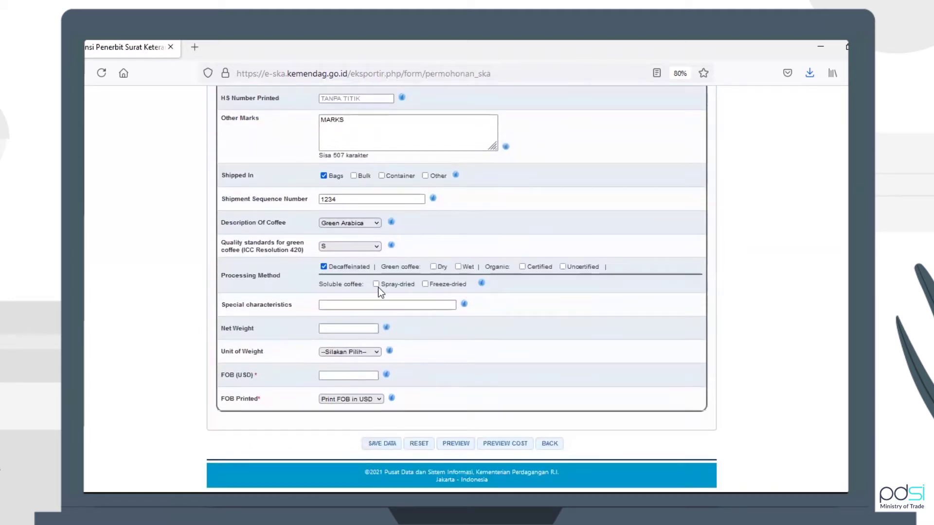
pyautogui.click(376, 284)
pyautogui.click(382, 305)
pyautogui.write('COBA')
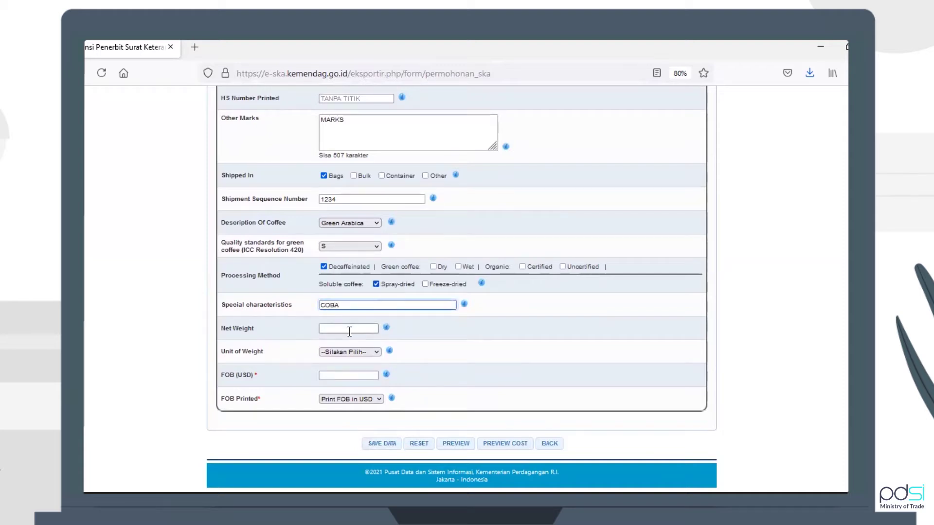
# Enter net weight 10 in KGM-Kilogram and FOB (USD) value 10
pyautogui.click(349, 330)
pyautogui.write('1')
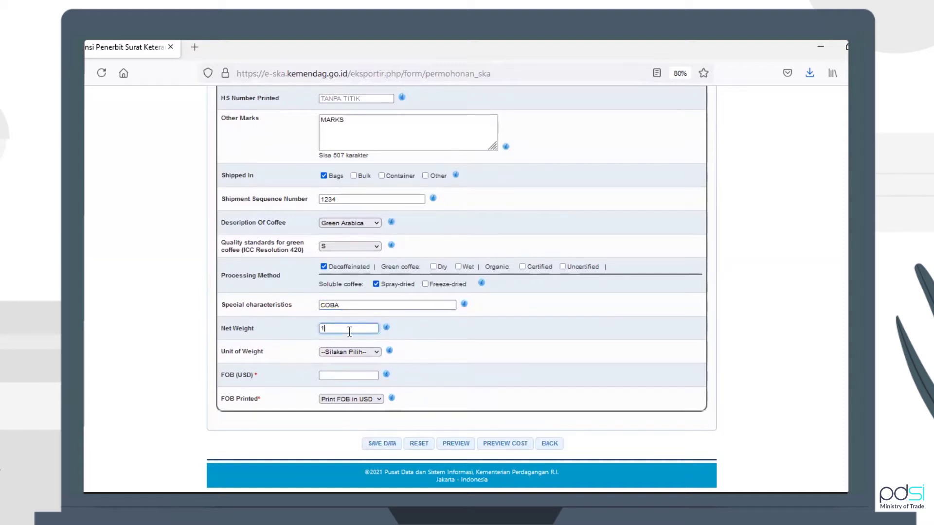
pyautogui.write('0')
pyautogui.click(352, 352)
pyautogui.click(353, 372)
pyautogui.click(353, 374)
pyautogui.write('1')
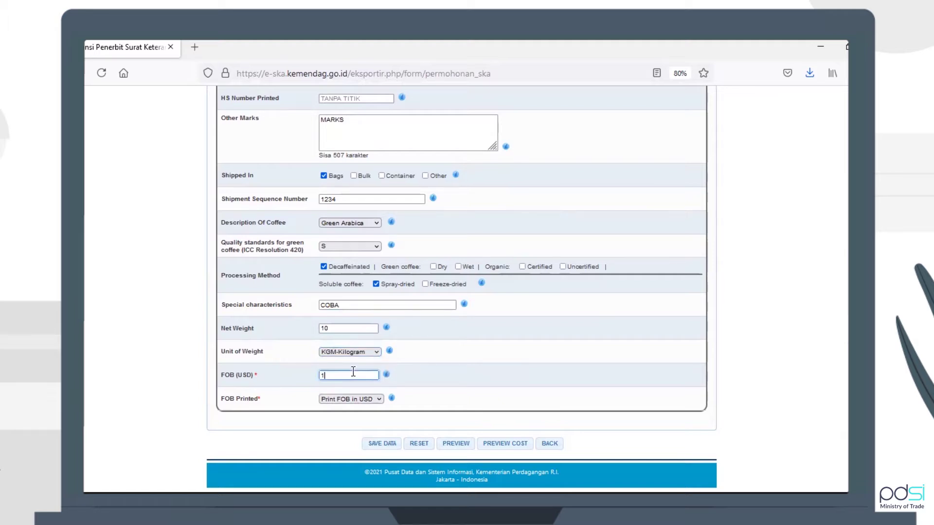
pyautogui.write('0')
pyautogui.click(467, 364)
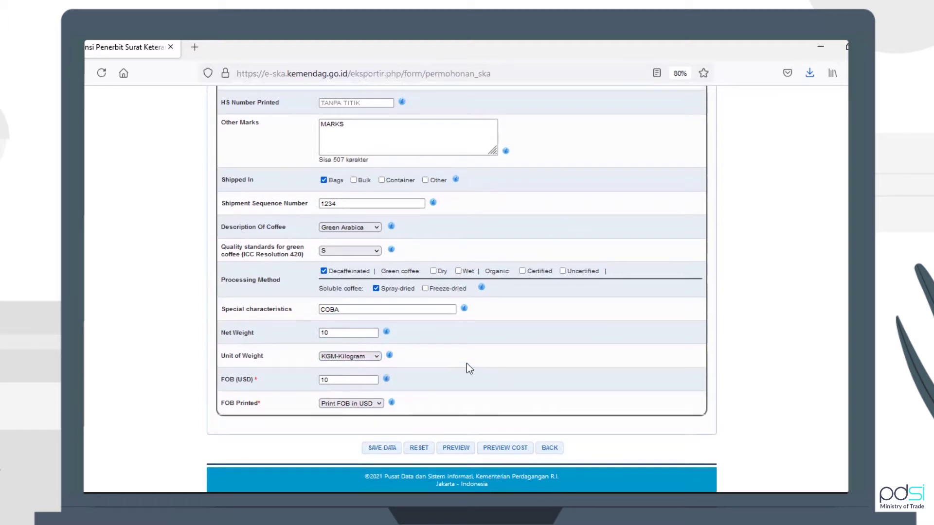
# Review the entered Goods details and briefly check the Upload Pendukung section before returning
pyautogui.scroll(1, 466, 364)
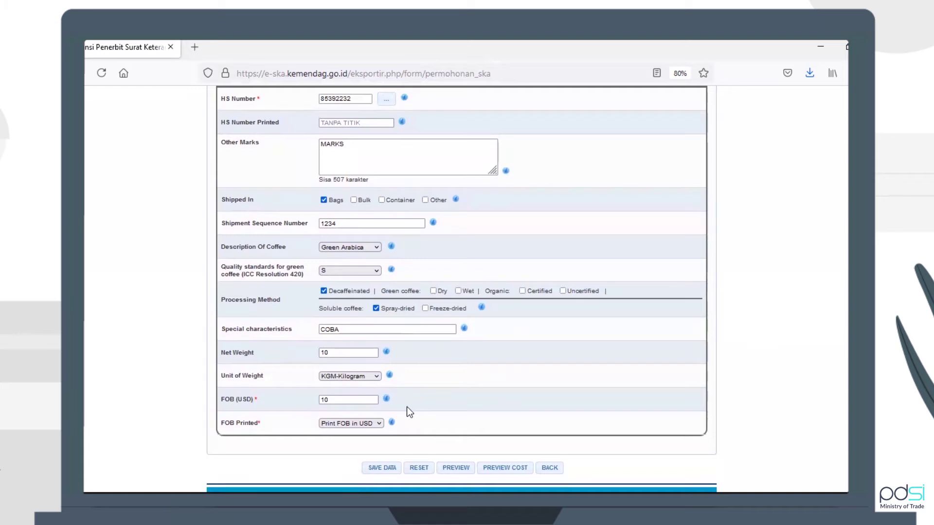
pyautogui.moveTo(393, 423)
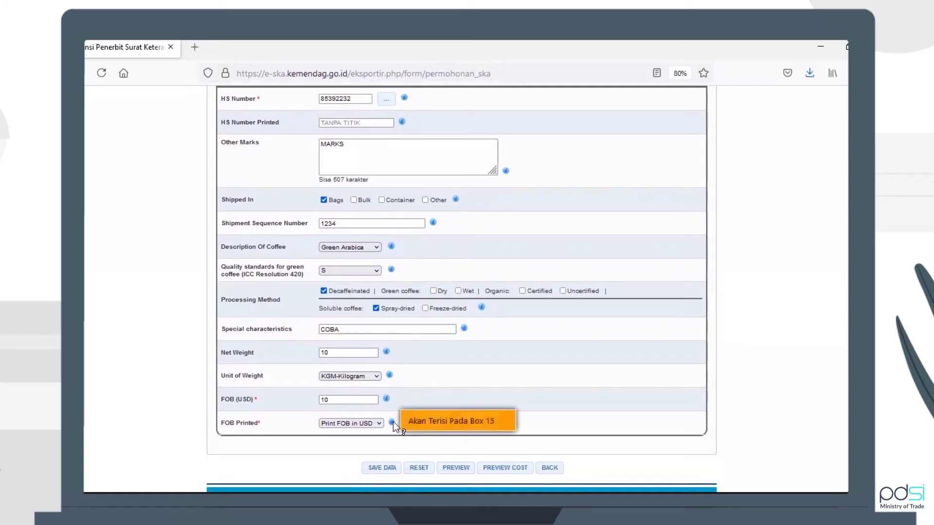
pyautogui.moveTo(386, 397)
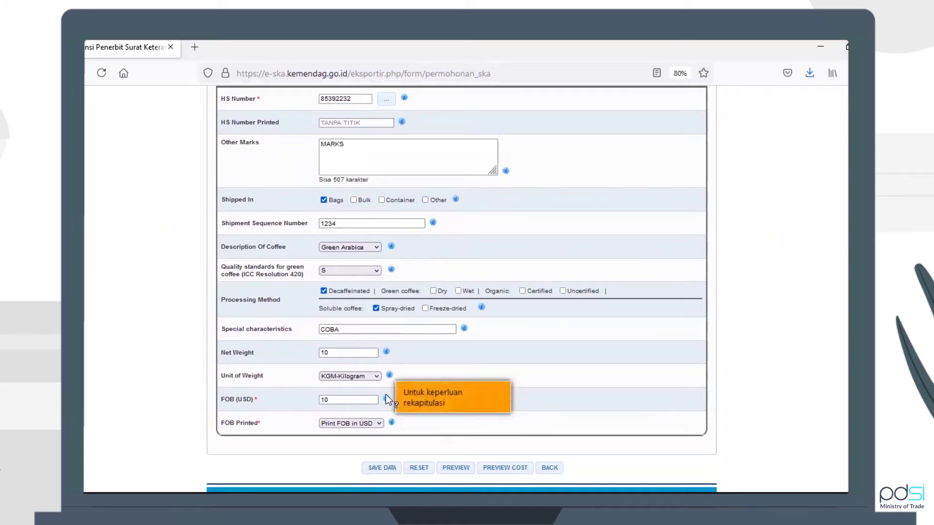
pyautogui.moveTo(388, 378)
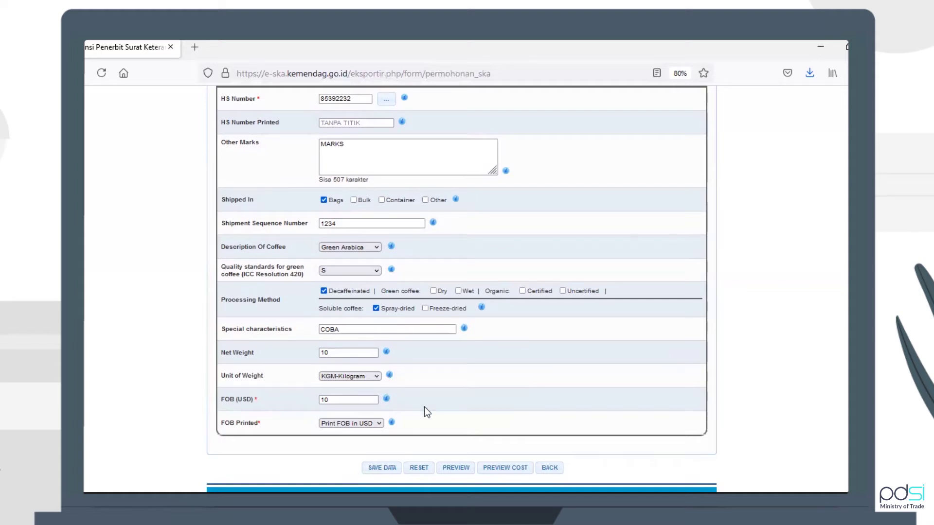
pyautogui.scroll(-1, 425, 410)
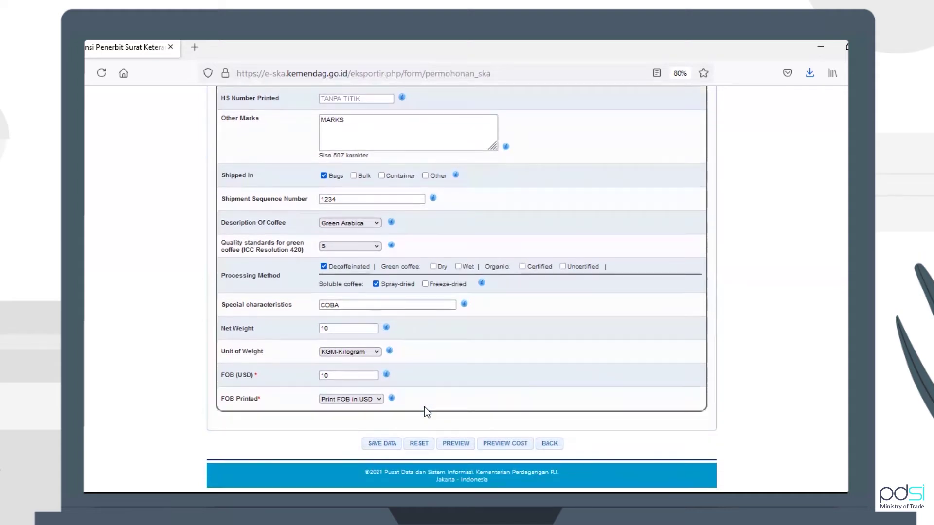
pyautogui.scroll(4, 425, 407)
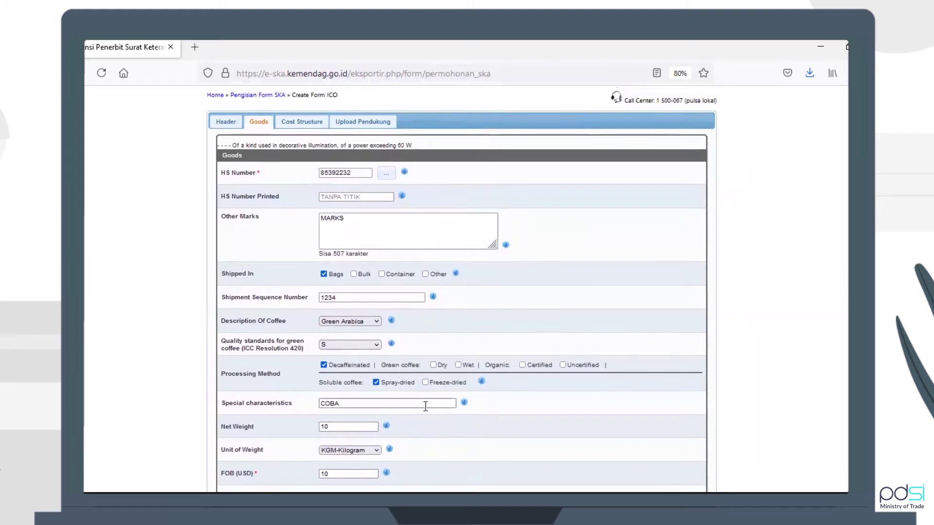
pyautogui.scroll(-1, 425, 407)
pyautogui.scroll(-2, 427, 412)
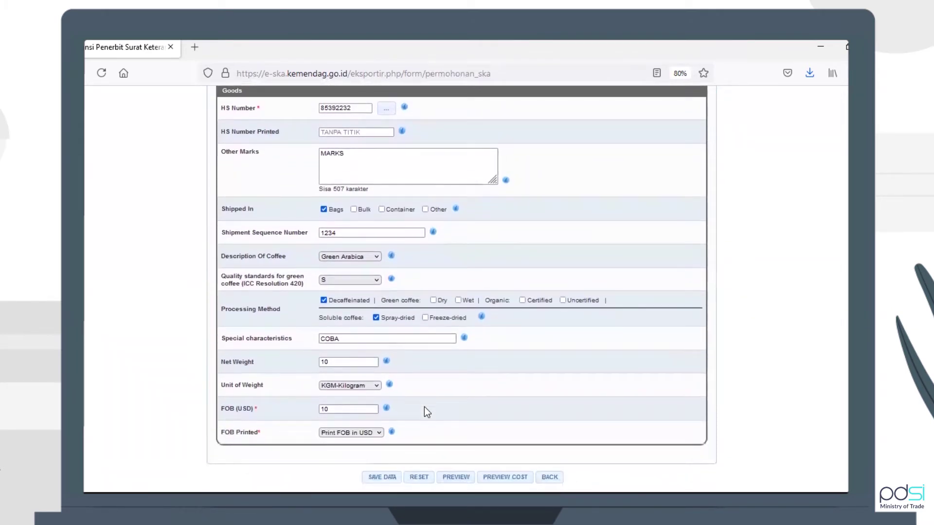
pyautogui.scroll(1, 424, 407)
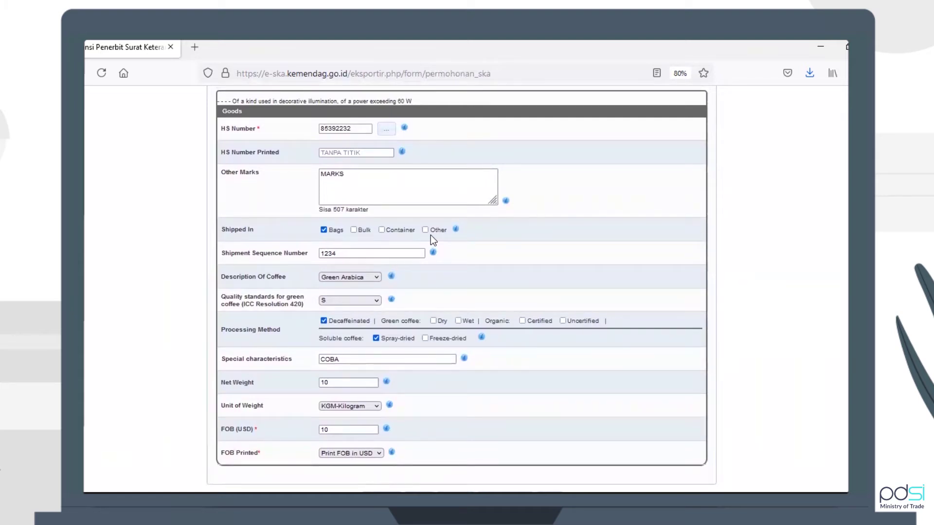
pyautogui.scroll(-2, 489, 275)
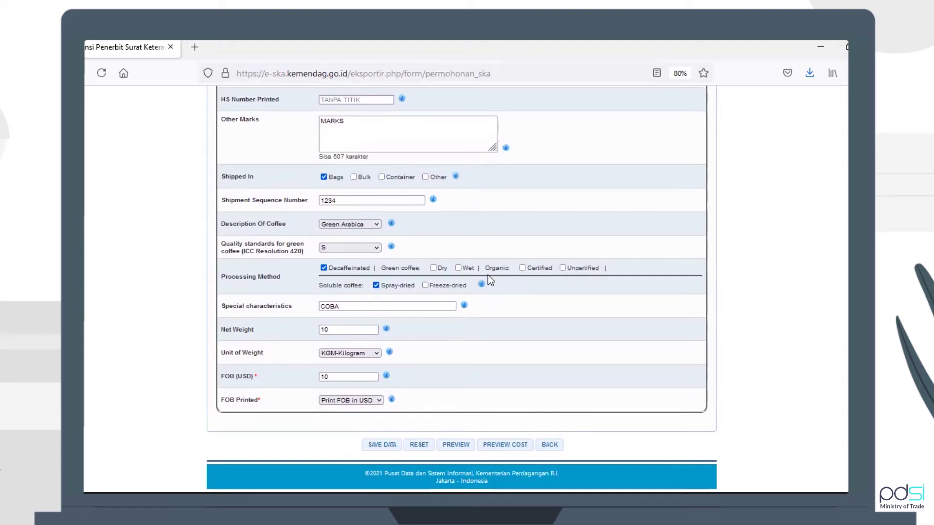
pyautogui.scroll(4, 488, 276)
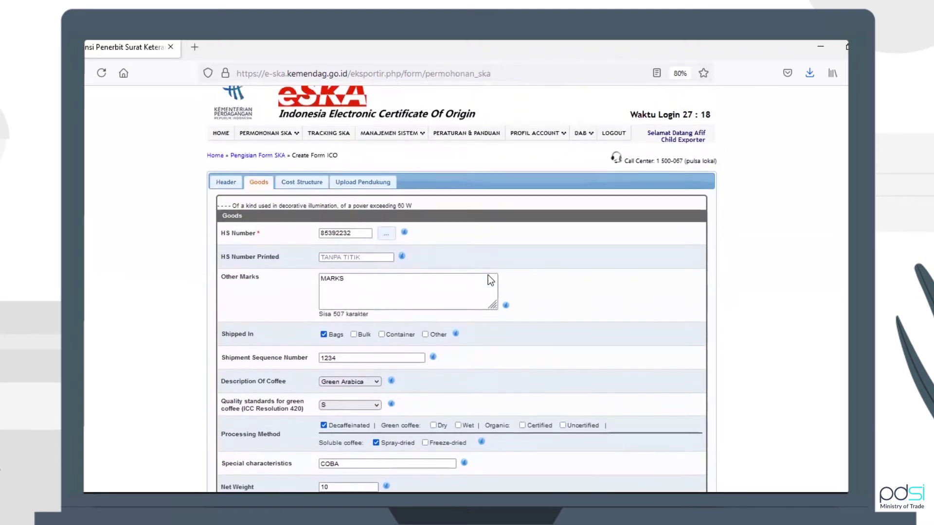
pyautogui.click(364, 190)
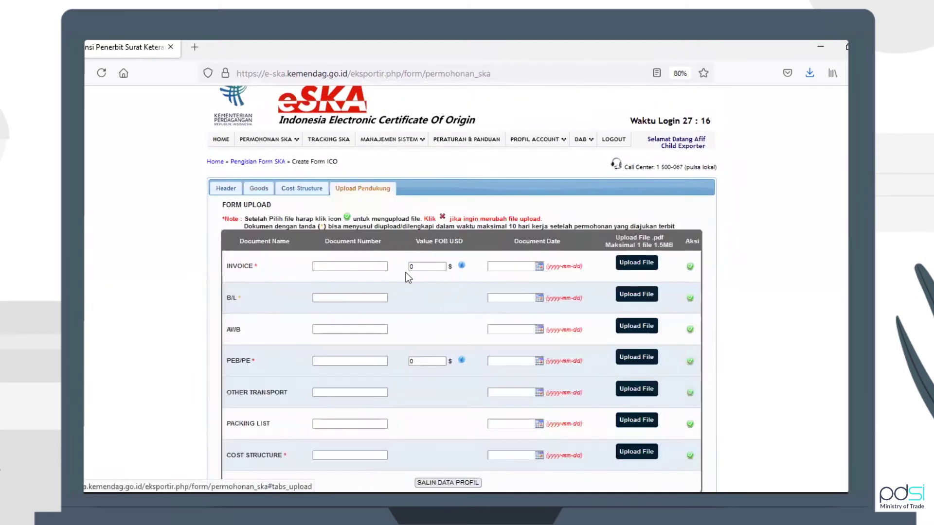
pyautogui.click(340, 268)
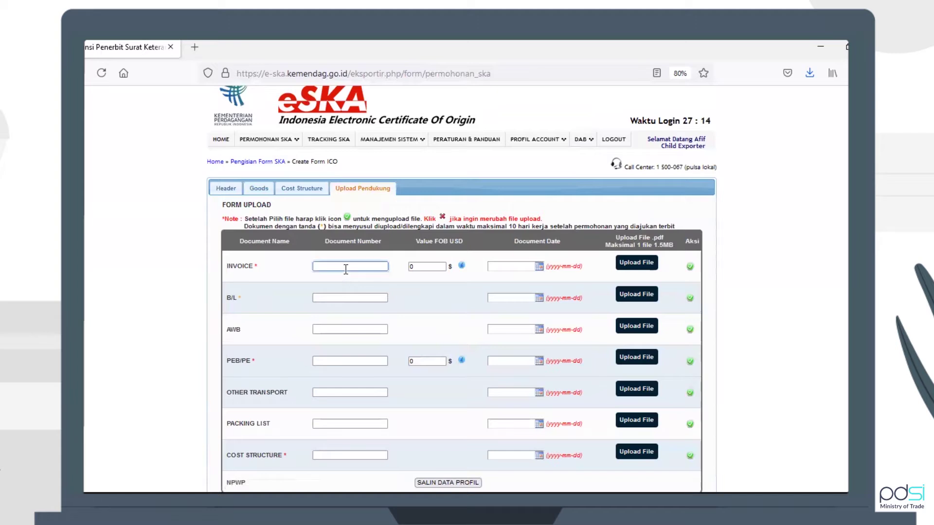
pyautogui.click(259, 189)
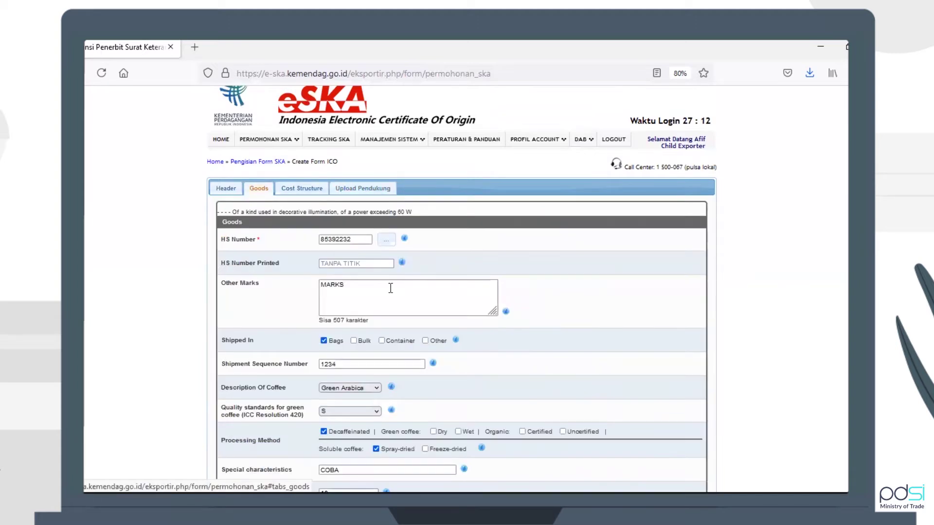
# Scroll through the Goods tab and move on to the Cost Structure section
pyautogui.scroll(-2, 403, 292)
pyautogui.scroll(-3, 403, 291)
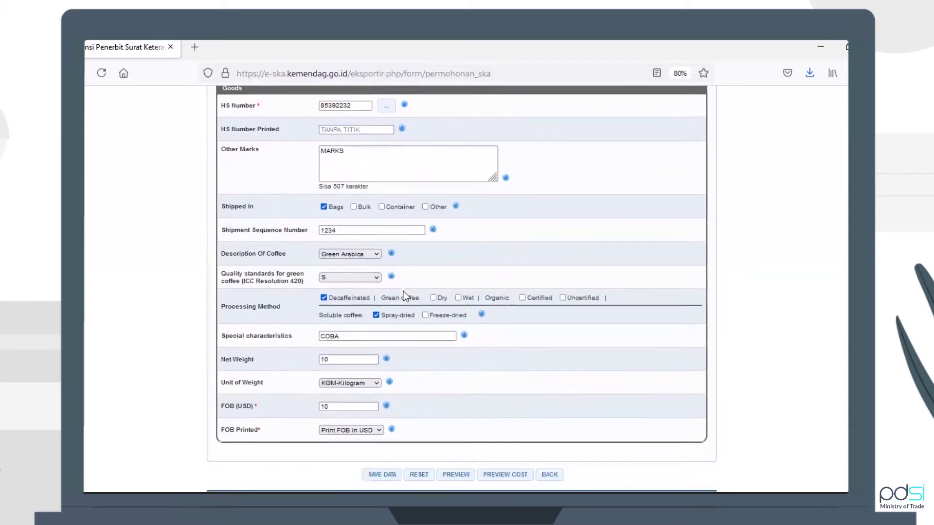
pyautogui.scroll(-1, 404, 292)
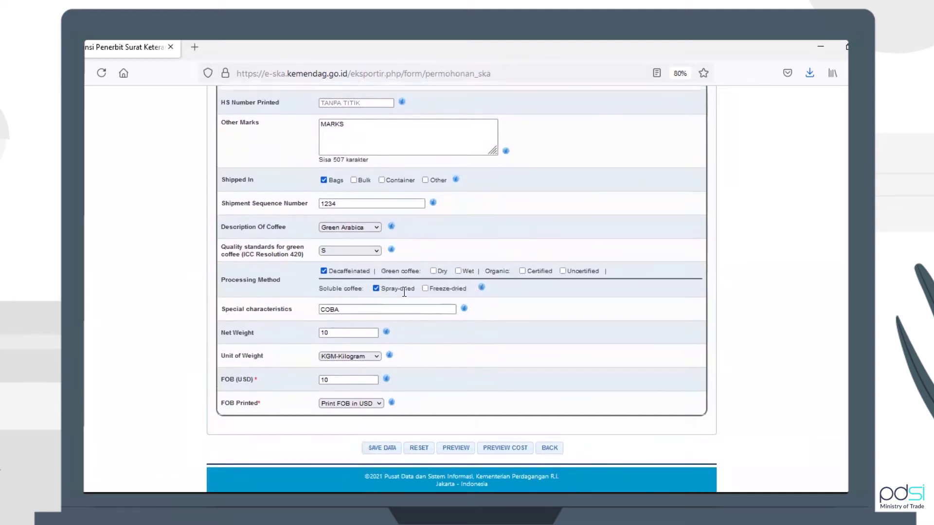
pyautogui.scroll(1, 403, 292)
pyautogui.scroll(3, 404, 290)
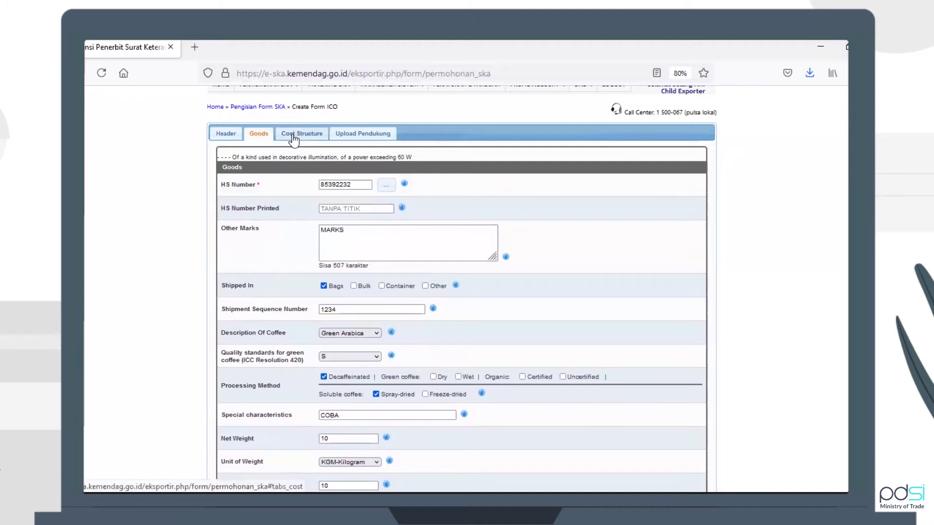
pyautogui.click(293, 140)
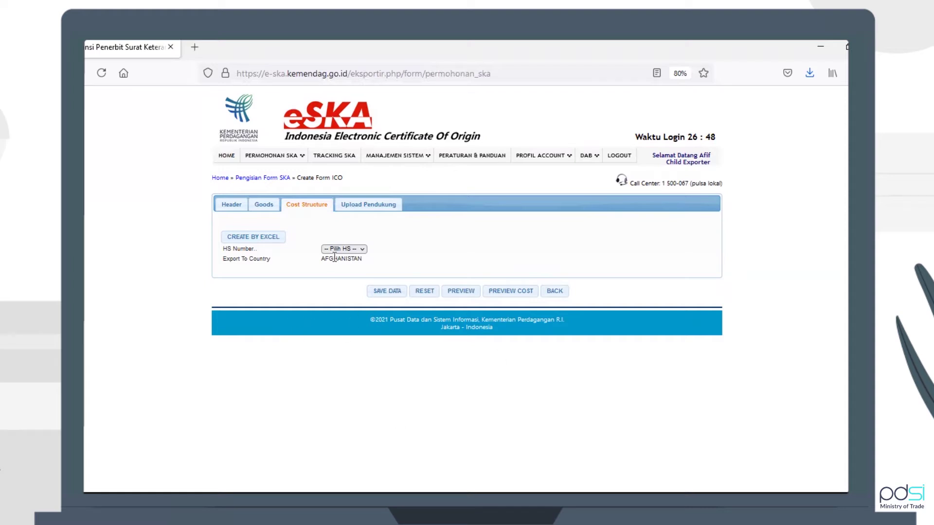
pyautogui.click(351, 250)
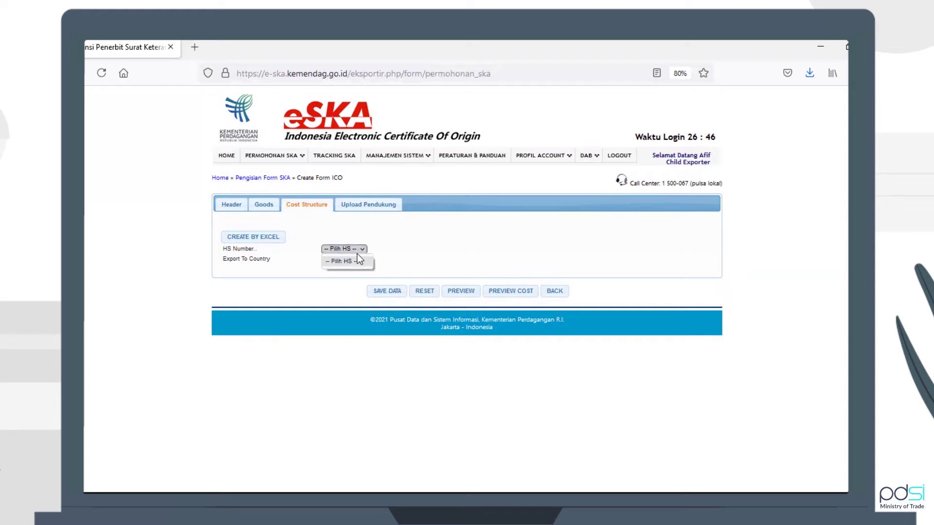
pyautogui.click(360, 259)
pyautogui.click(358, 209)
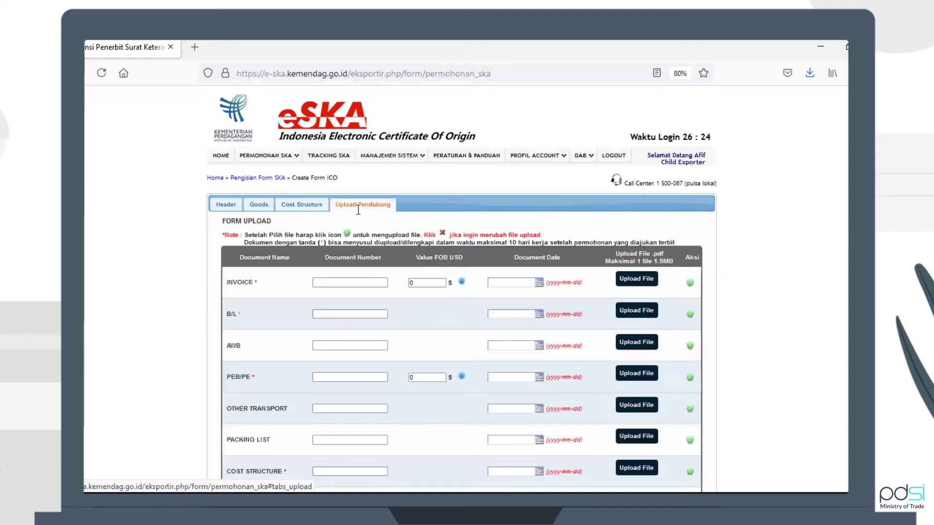
# Fill the Invoice row: number 1234567ICOO, FOB value 10, date 2021-12-01
pyautogui.click(355, 284)
pyautogui.write('1')
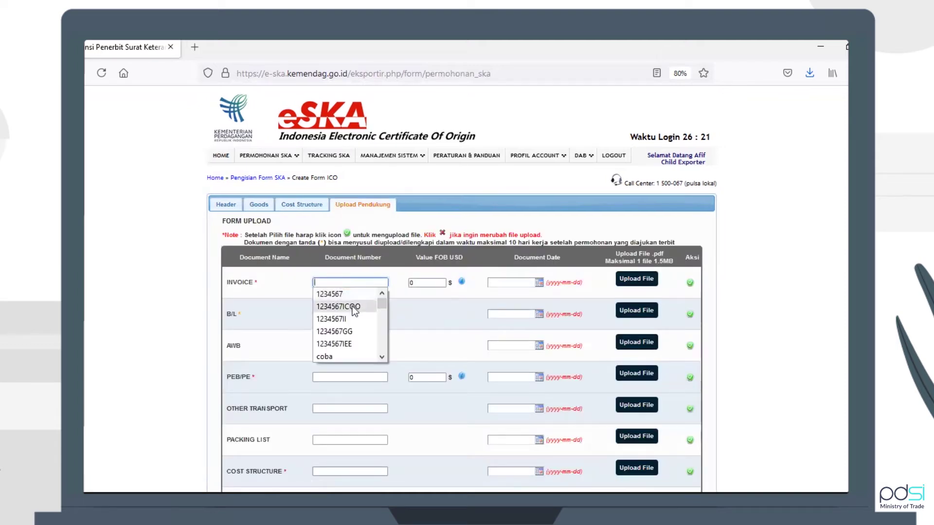
pyautogui.click(353, 305)
pyautogui.write('OOO')
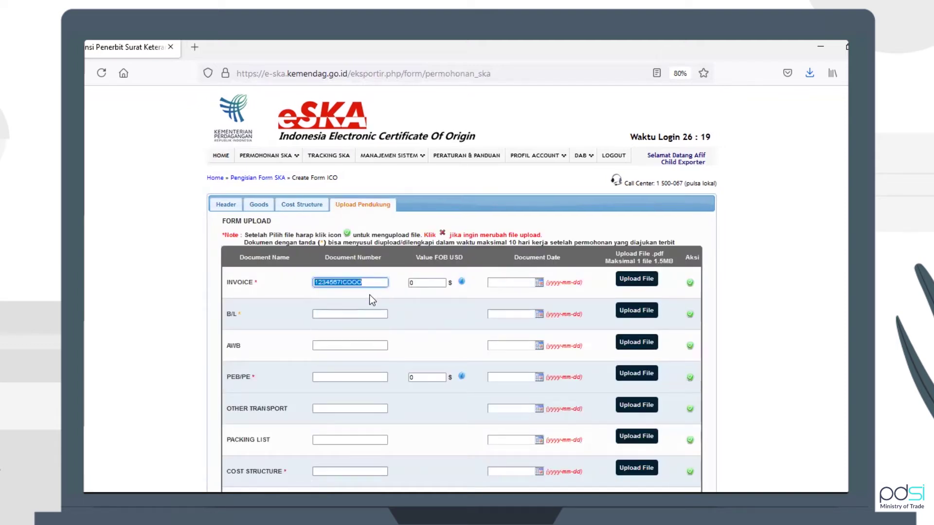
pyautogui.click(433, 284)
pyautogui.press('BackSpace')
pyautogui.write('1')
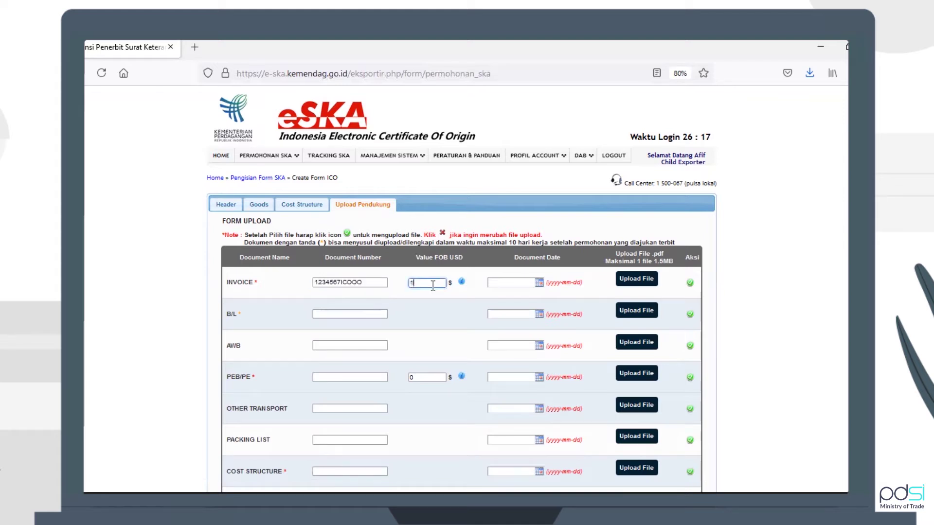
pyautogui.write('0')
pyautogui.click(511, 283)
pyautogui.click(459, 320)
# Fill the B/L row with number 1234567BL and date 2021-12-01
pyautogui.click(331, 314)
pyautogui.click(337, 335)
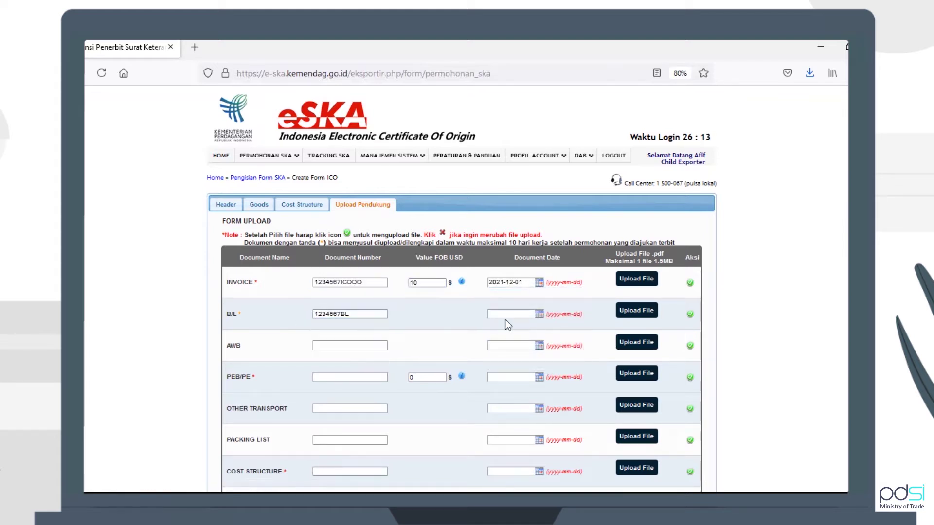
pyautogui.click(513, 315)
pyautogui.click(540, 353)
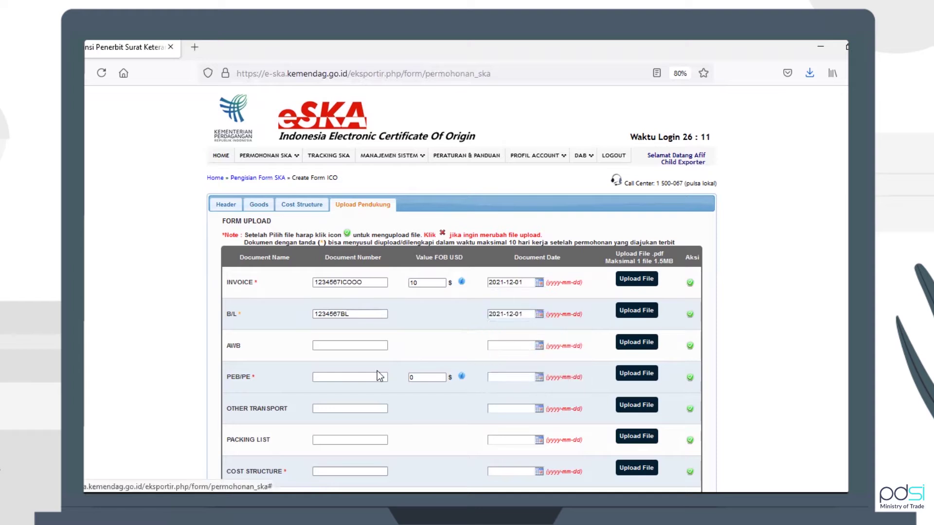
# Fill the PEB/PE row: number 123456, FOB value 10, date 2021-12-01
pyautogui.click(364, 376)
pyautogui.click(364, 375)
pyautogui.click(360, 390)
pyautogui.doubleClick(434, 377)
pyautogui.write('10')
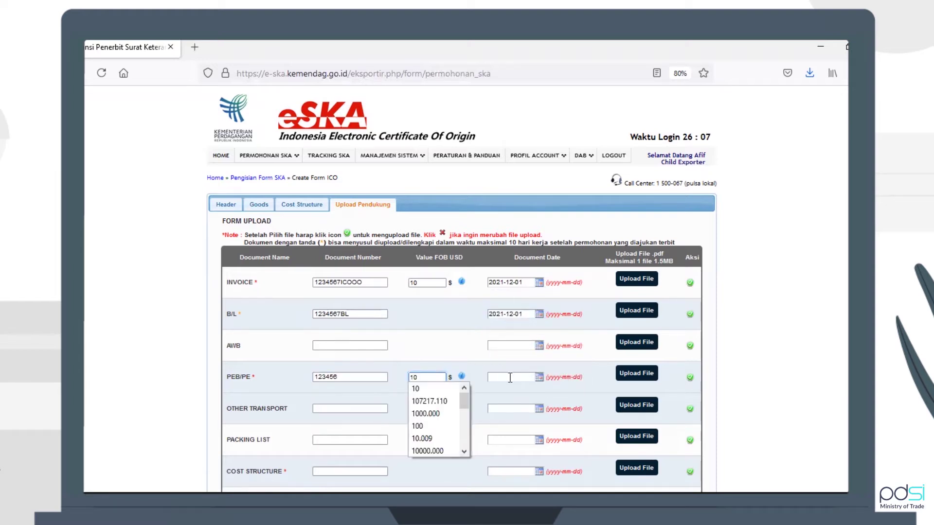
pyautogui.click(511, 378)
pyautogui.click(540, 416)
# Fill the Cost Structure row with number 10 and date 2021-12-01
pyautogui.scroll(-3, 434, 397)
pyautogui.click(371, 368)
pyautogui.click(372, 370)
pyautogui.click(369, 377)
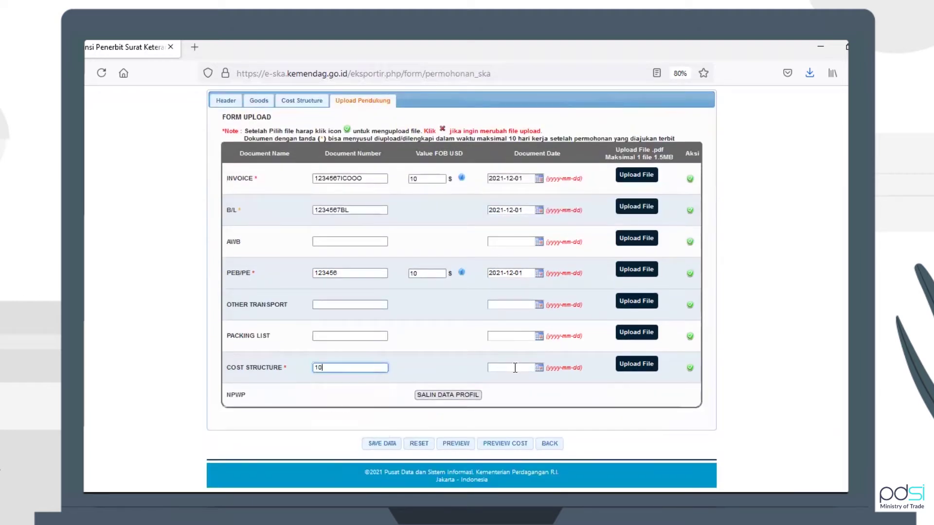
pyautogui.click(514, 369)
pyautogui.click(547, 413)
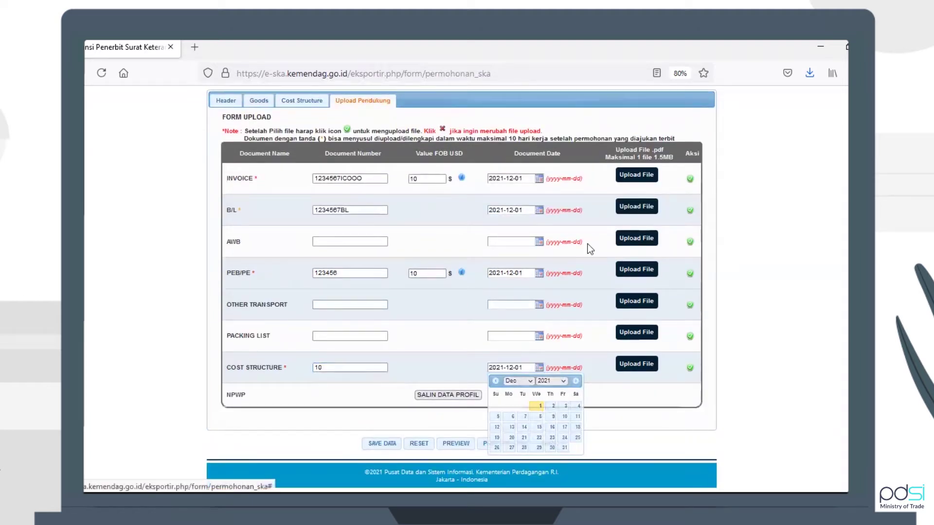
# Attach SPBD.pdf to Invoice, B/L and Cost Structure, and NIB.pdf to PEB/PE
pyautogui.click(632, 176)
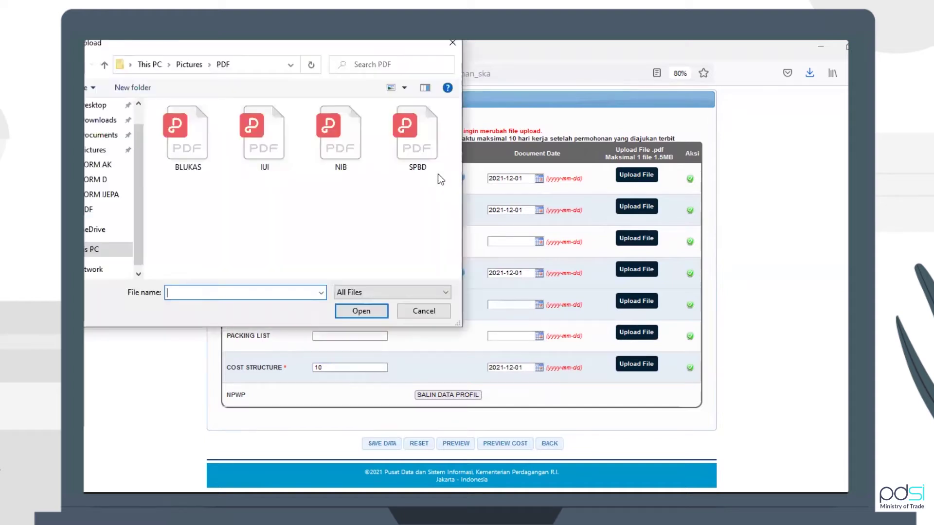
pyautogui.click(424, 147)
pyautogui.press('Return')
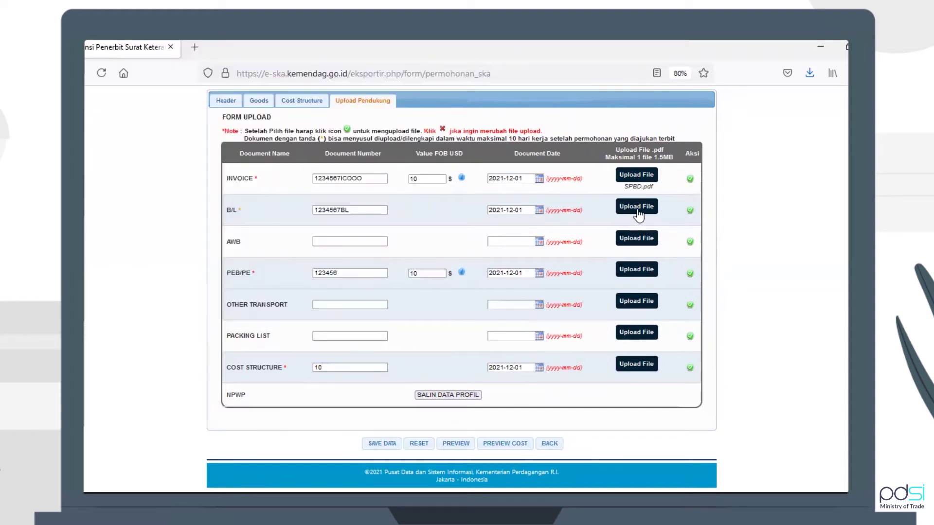
pyautogui.click(636, 206)
pyautogui.click(423, 147)
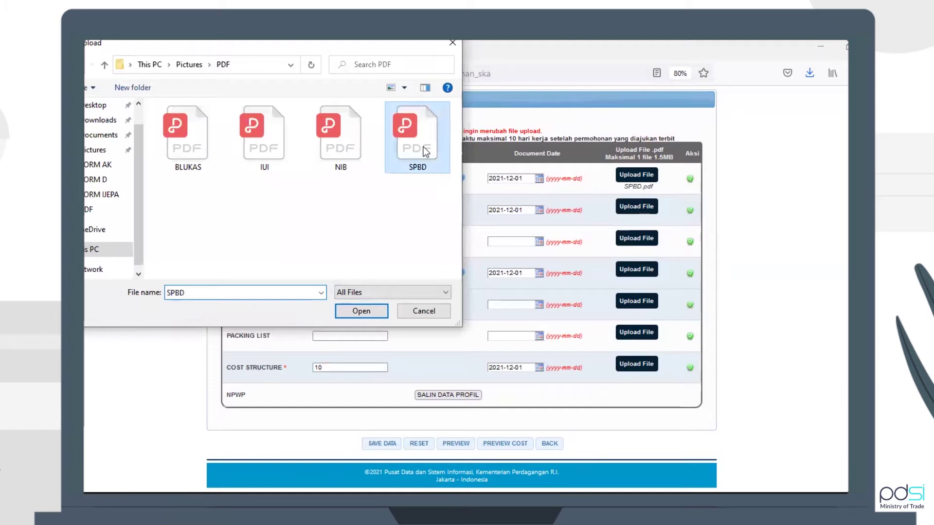
pyautogui.press('Return')
pyautogui.click(642, 273)
pyautogui.click(361, 122)
pyautogui.press('Return')
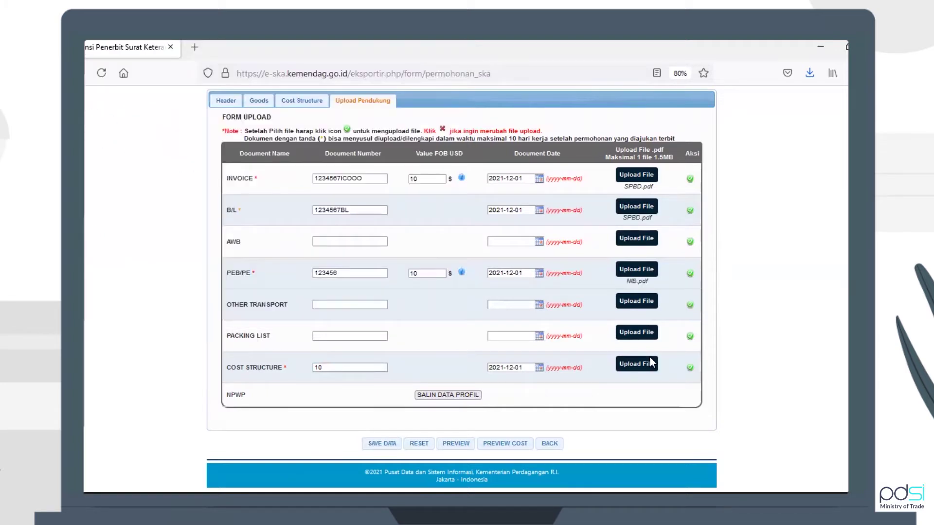
pyautogui.click(651, 363)
pyautogui.click(428, 156)
pyautogui.press('Return')
# Upload the attached files for the Invoice, PEB/PE, B/L and Cost Structure rows
pyautogui.click(691, 179)
pyautogui.click(686, 274)
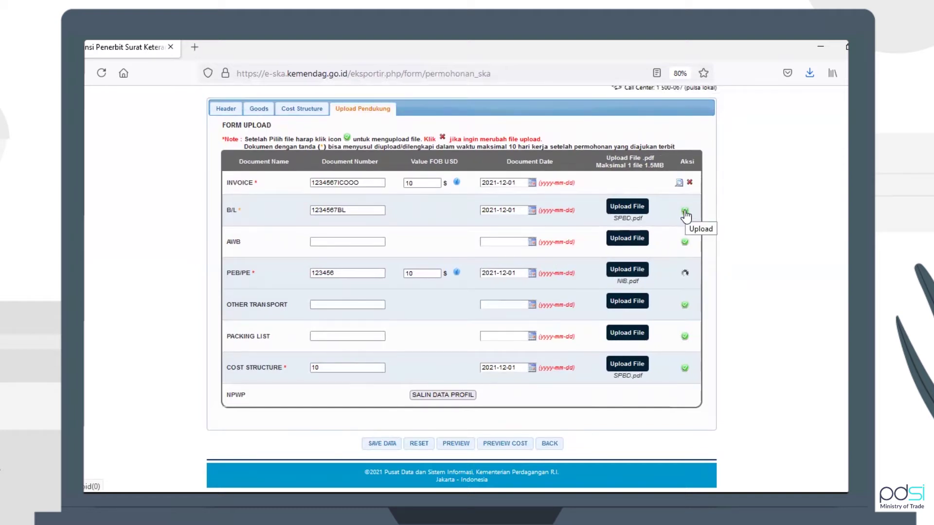
pyautogui.click(683, 220)
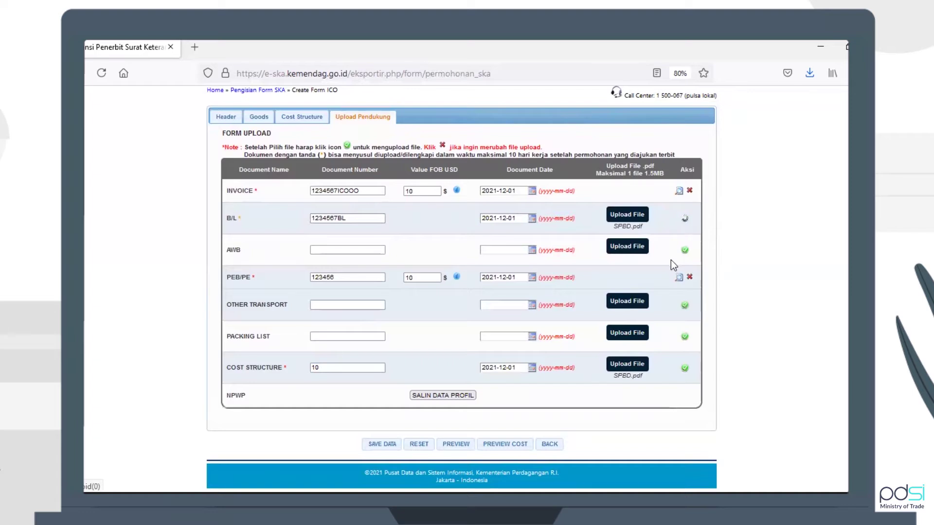
pyautogui.click(685, 369)
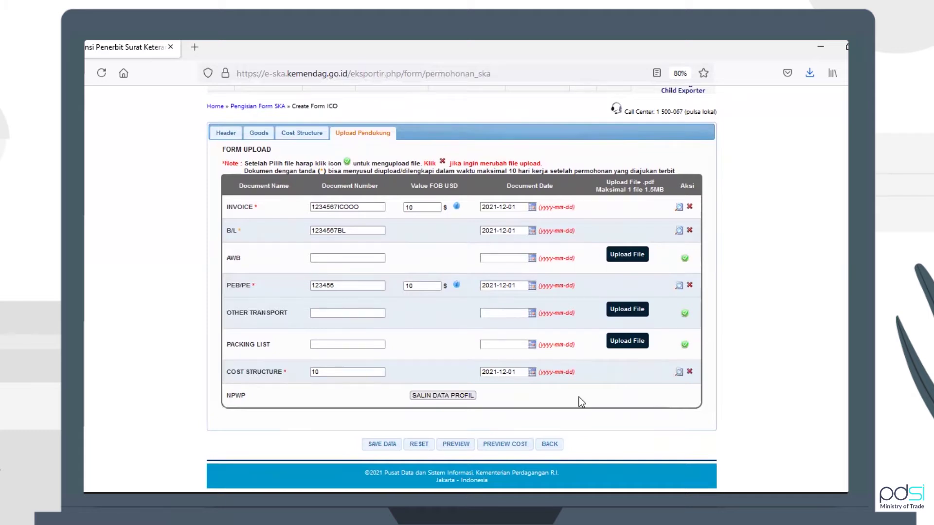
# Save the supporting documents, dismiss the FOB USD confirmation, and return to Daftar Permohonan SKA
pyautogui.click(384, 445)
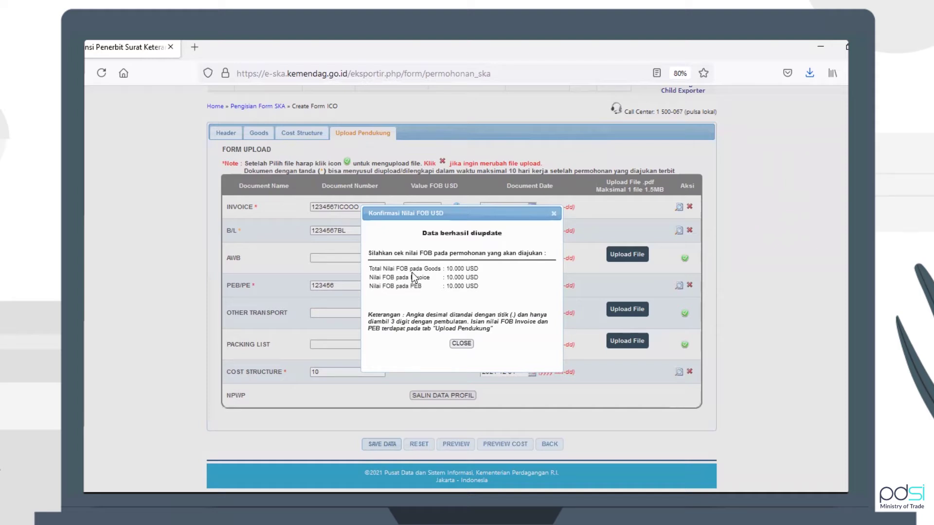
pyautogui.click(455, 343)
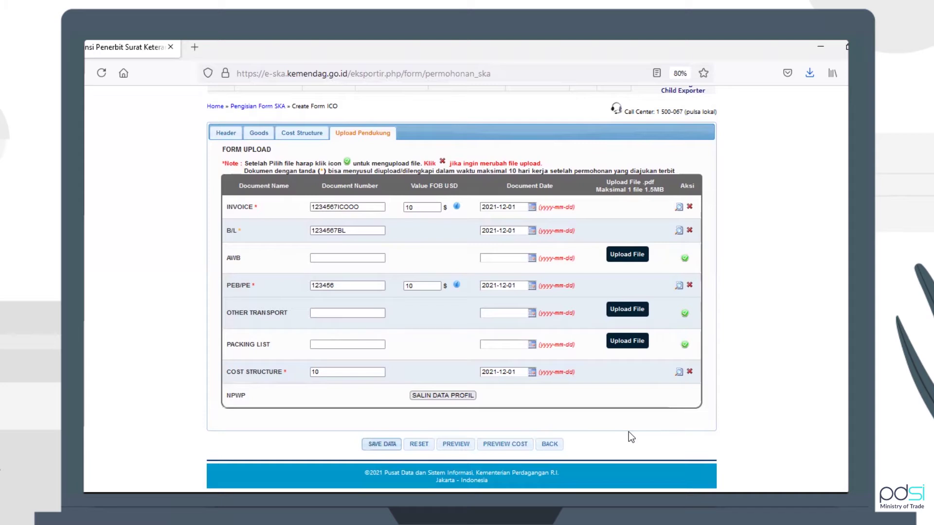
pyautogui.click(550, 447)
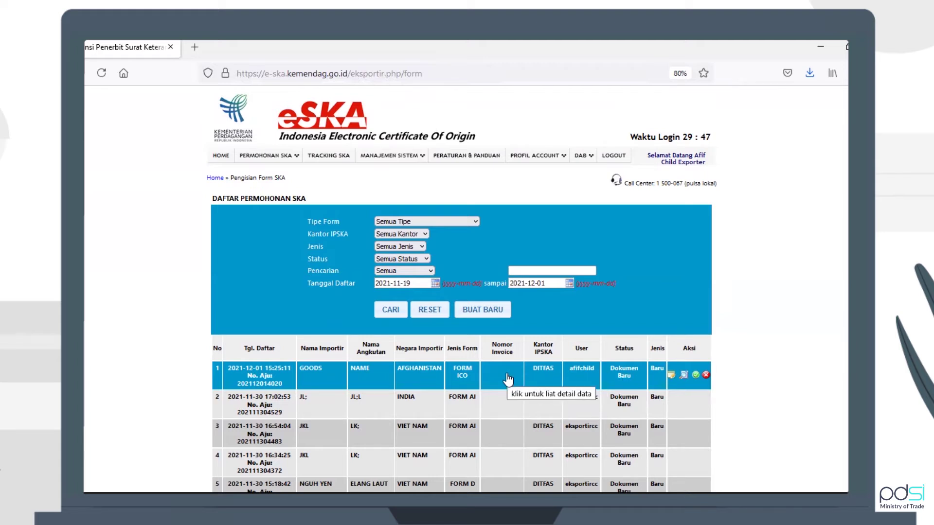
pyautogui.click(481, 375)
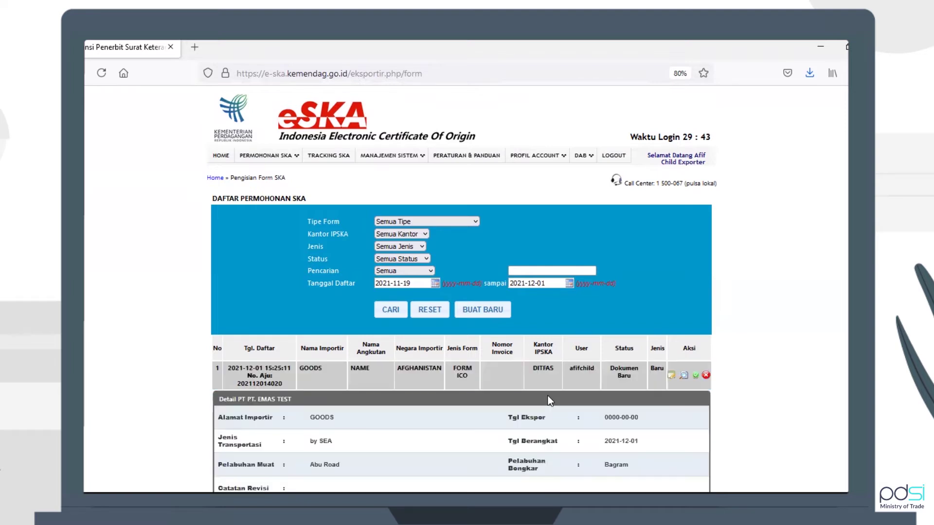
pyautogui.scroll(-2, 548, 396)
pyautogui.scroll(-1, 548, 396)
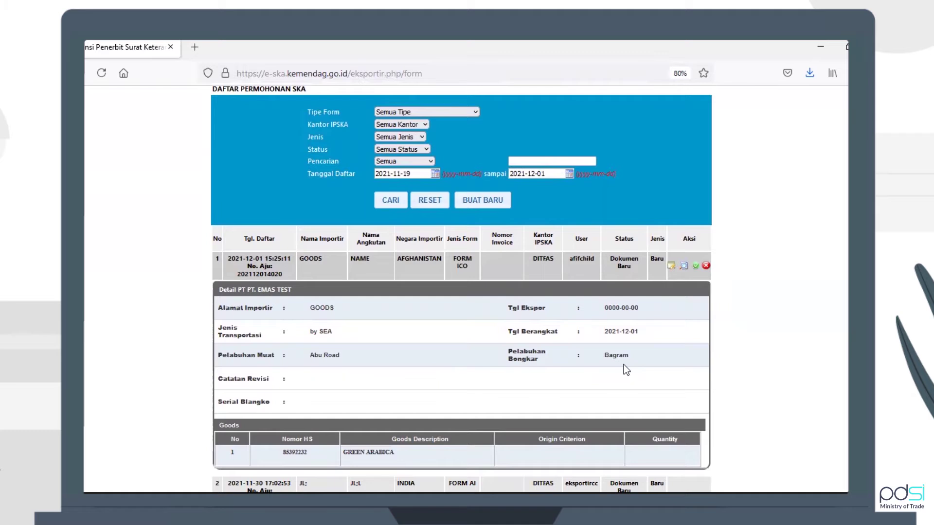
pyautogui.click(511, 275)
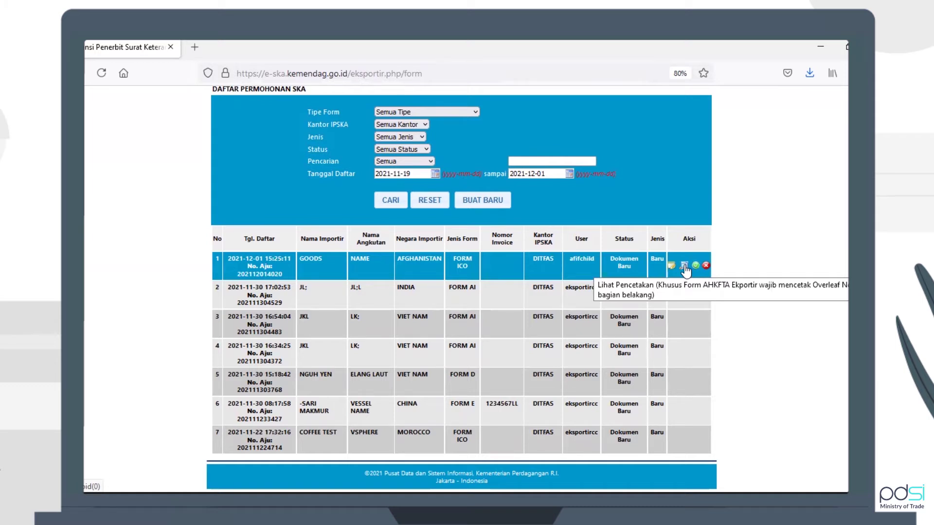
pyautogui.click(685, 265)
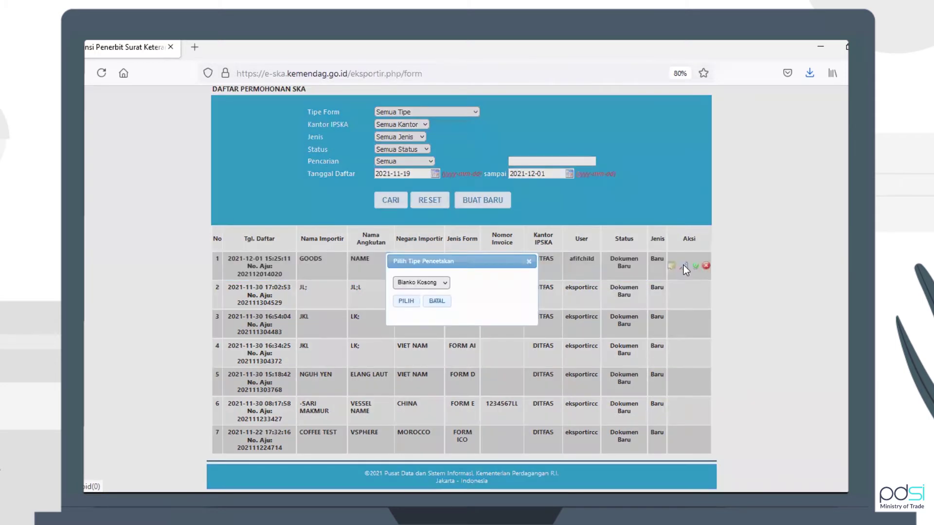
pyautogui.click(396, 306)
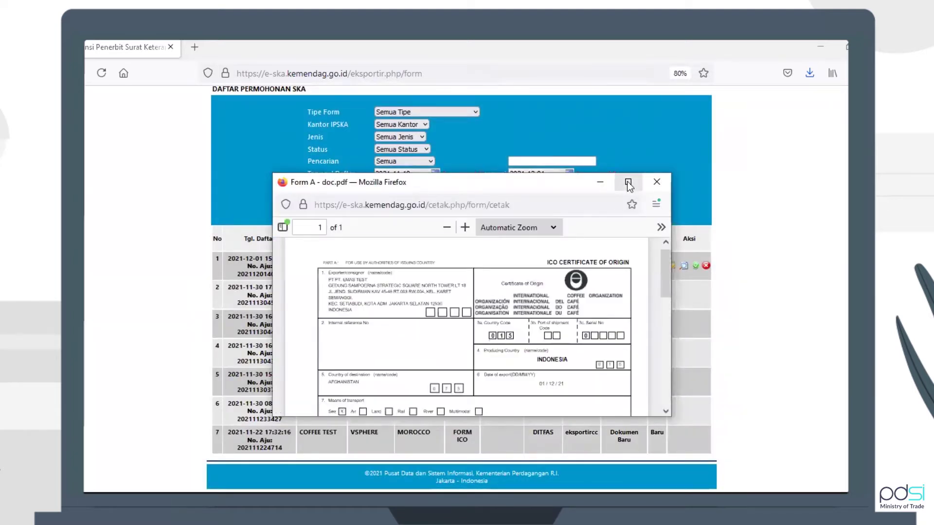
pyautogui.scroll(1, 664, 262)
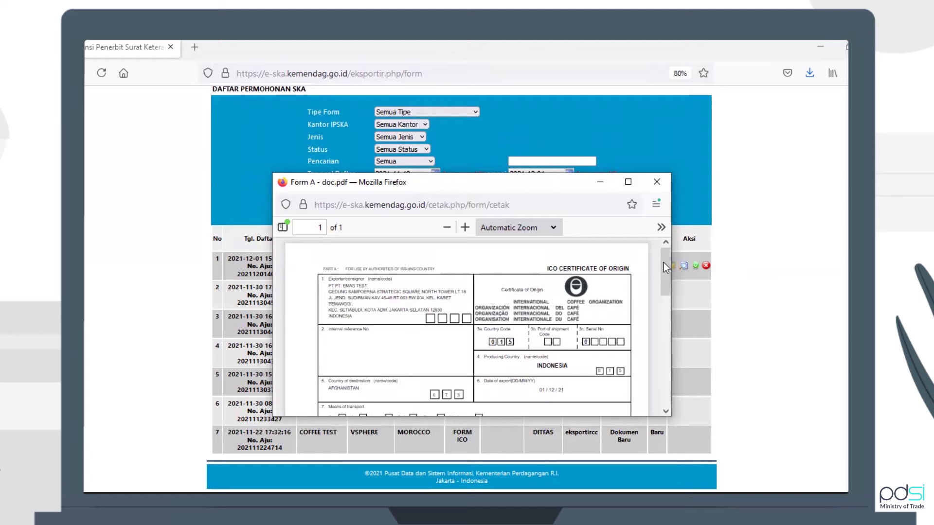
pyautogui.scroll(-1, 665, 264)
pyautogui.scroll(1, 665, 263)
pyautogui.scroll(-1, 667, 266)
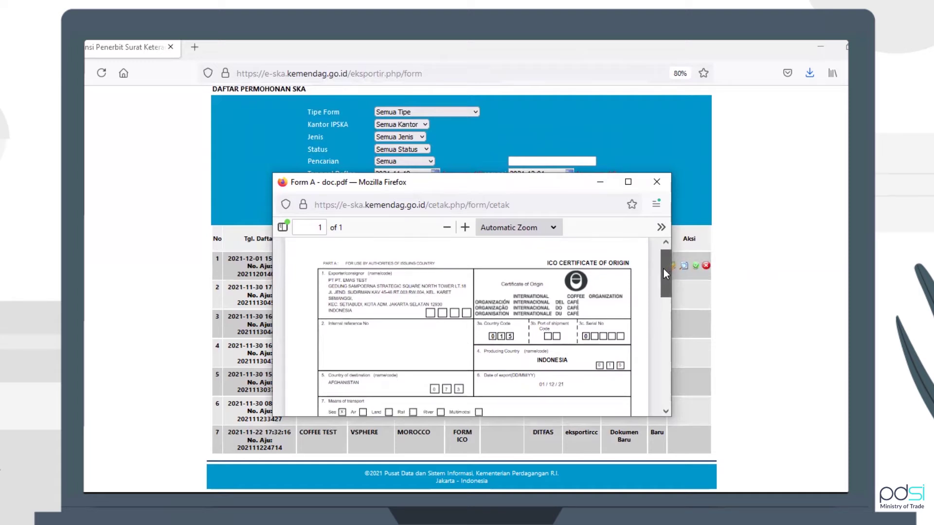
pyautogui.moveTo(663, 269); pyautogui.dragTo(660, 374)
pyautogui.moveTo(661, 376); pyautogui.dragTo(661, 378)
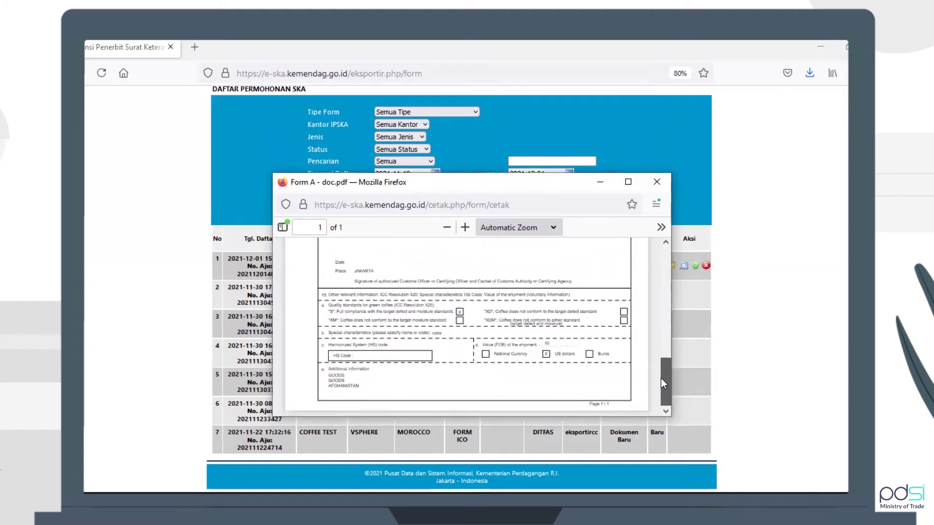
pyautogui.moveTo(662, 377); pyautogui.dragTo(660, 265)
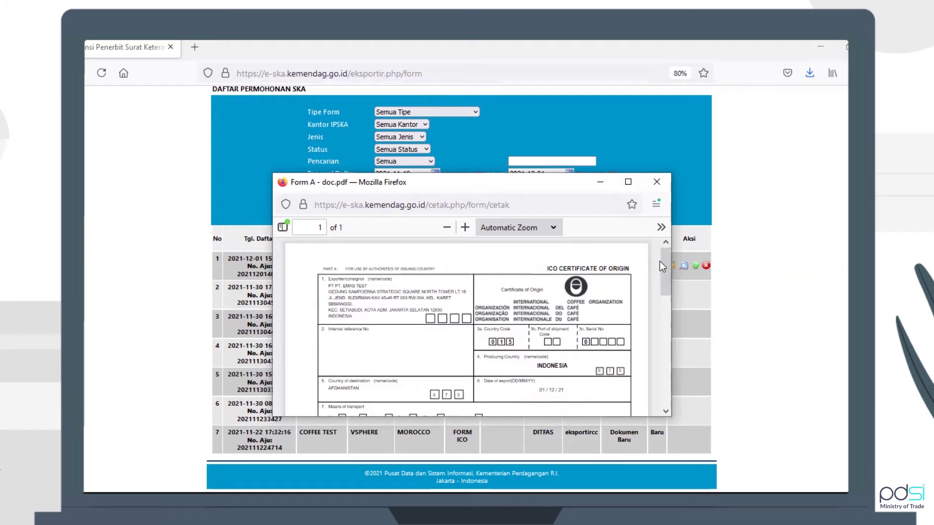
pyautogui.click(649, 182)
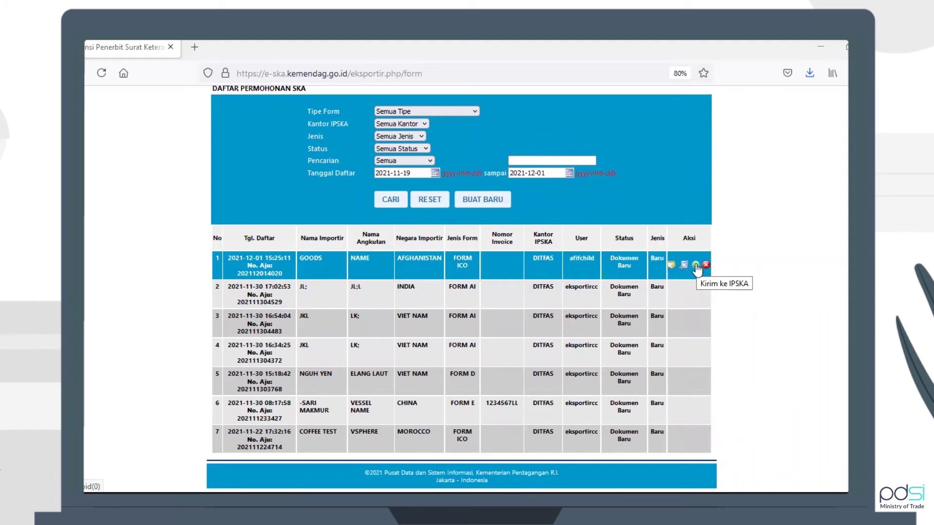
# Send the row-1 GOODS FORM ICO application to IPSKA and accept the matching FOB values
pyautogui.click(697, 267)
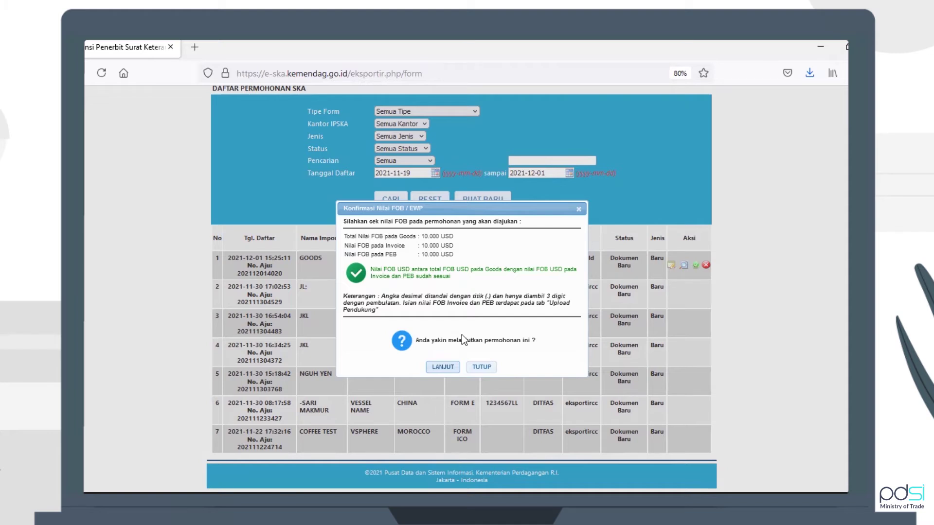
pyautogui.click(447, 362)
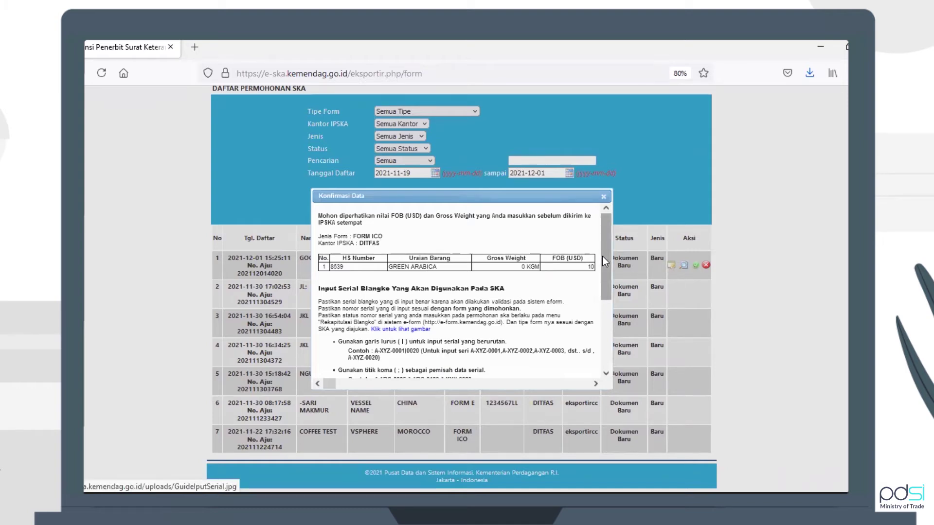
pyautogui.moveTo(602, 256); pyautogui.dragTo(606, 314)
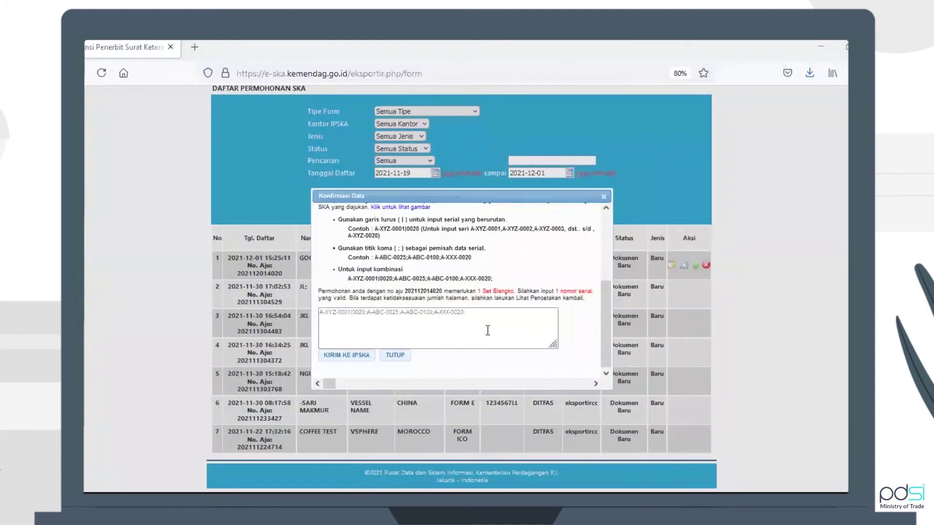
pyautogui.click(487, 330)
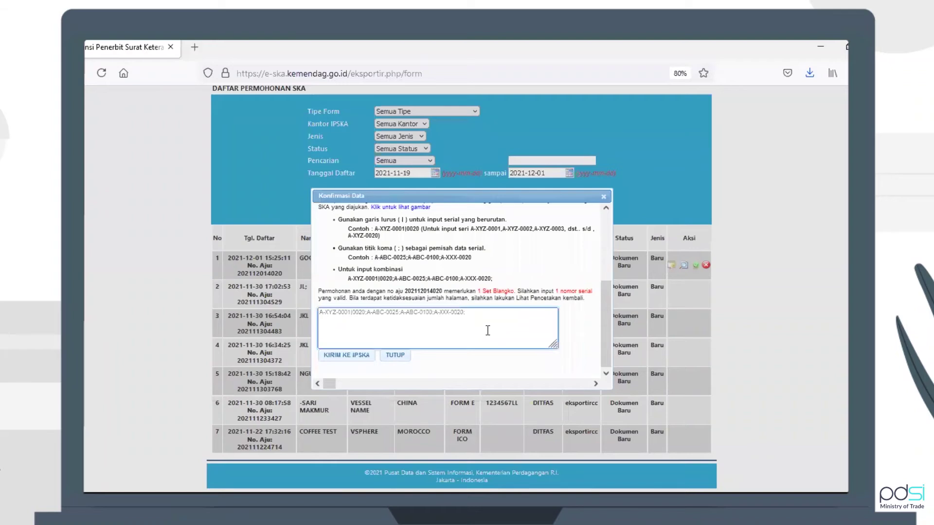
pyautogui.hotkey('ctrl', 'v')
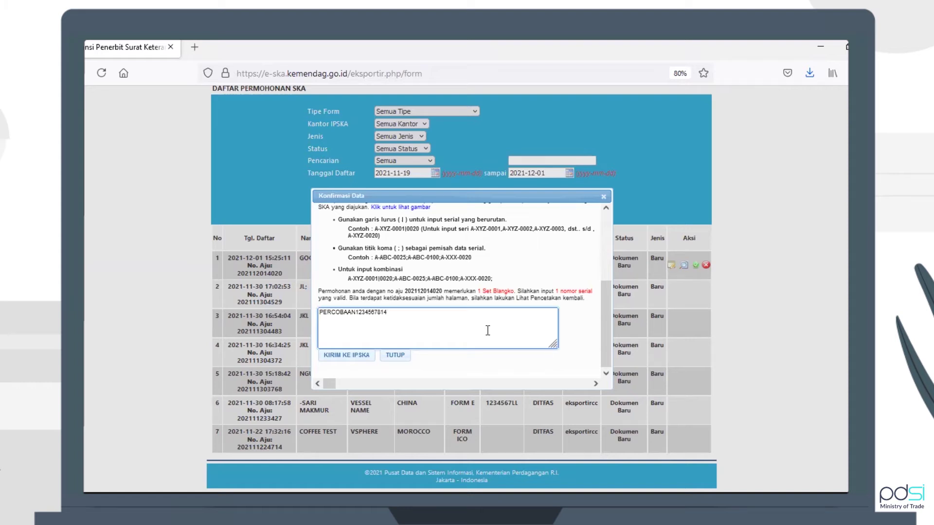
pyautogui.click(466, 384)
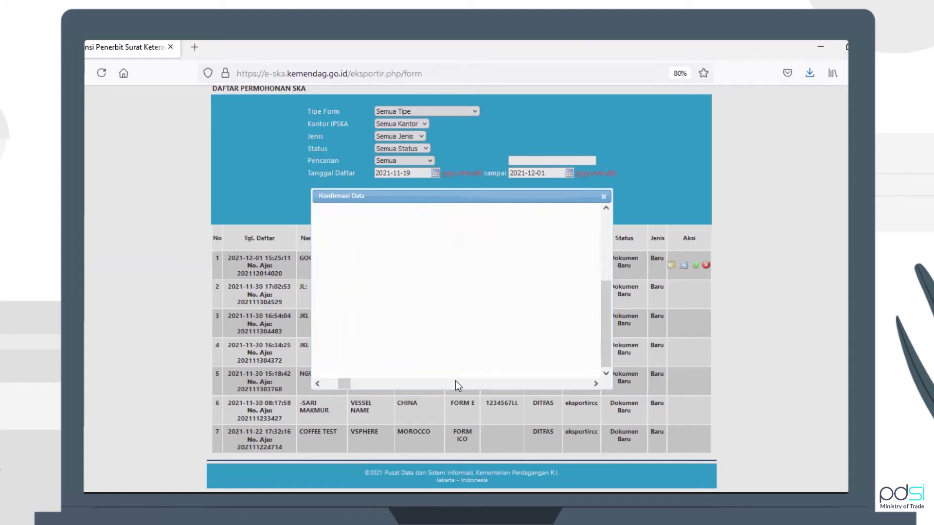
pyautogui.moveTo(349, 387); pyautogui.dragTo(327, 385)
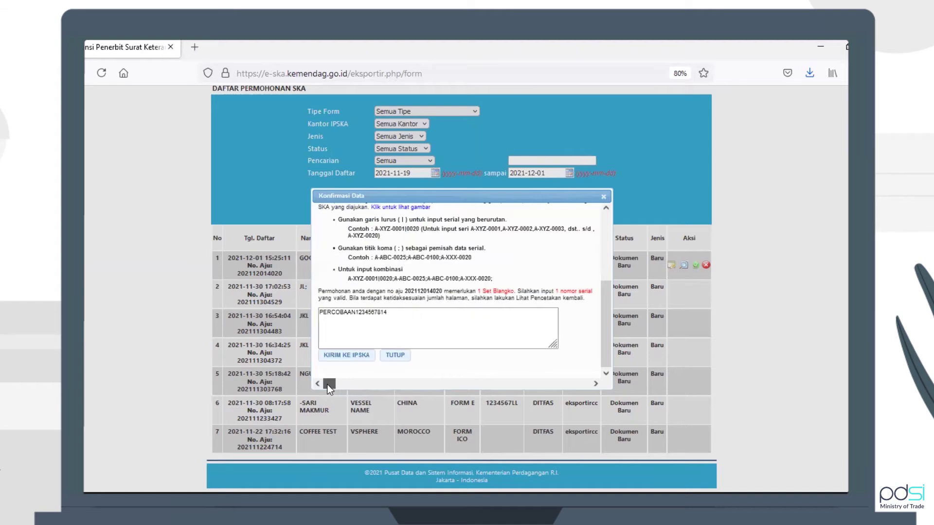
pyautogui.click(345, 357)
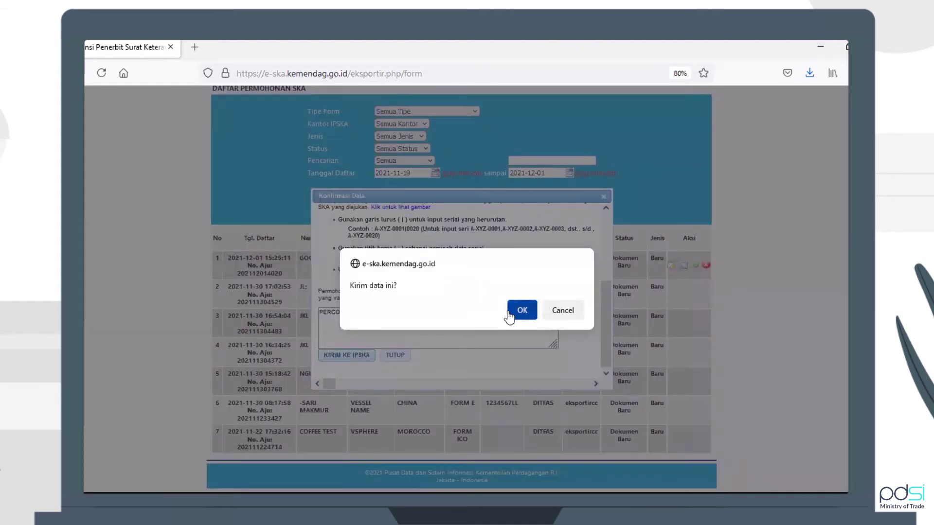
# Confirm the 'Kirim data ini?' prompts until eSKA reports 'Berhasil Mengirim Permohonan SKA'
pyautogui.click(509, 314)
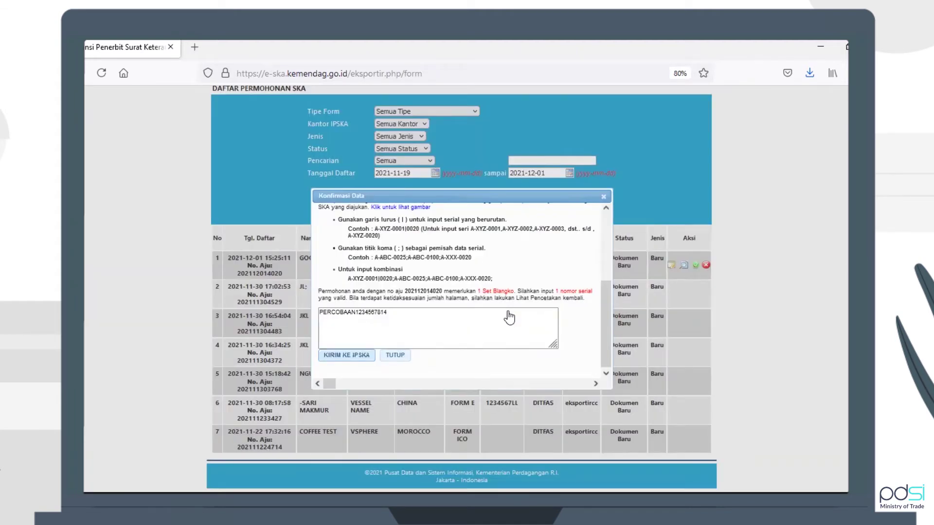
pyautogui.click(349, 357)
pyautogui.click(515, 311)
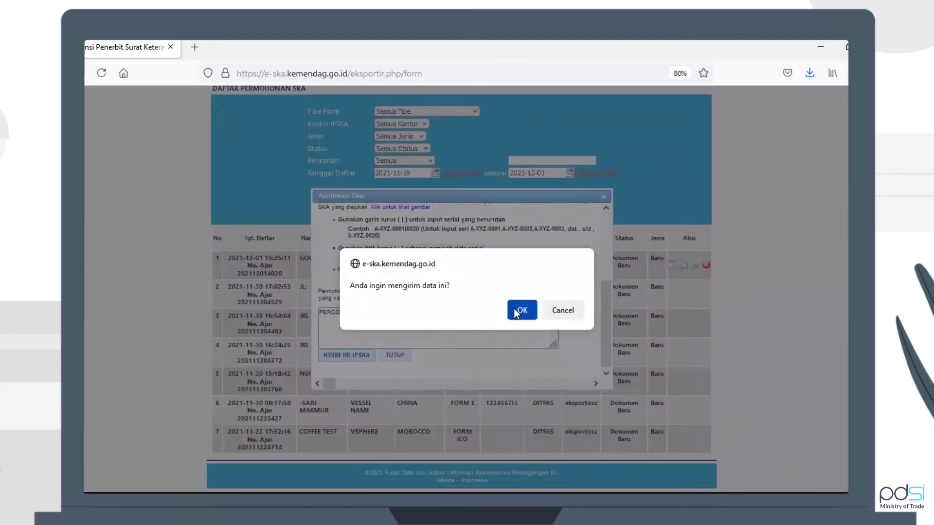
pyautogui.click(516, 312)
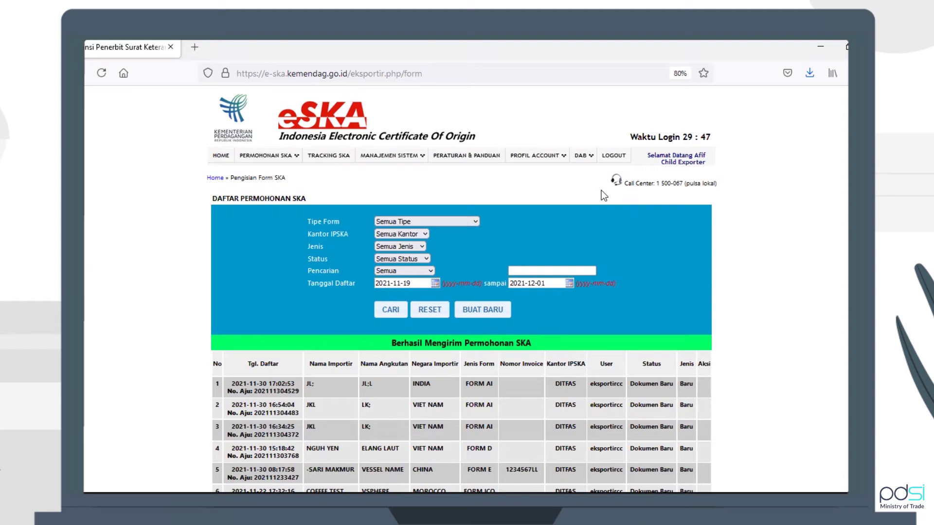
# Log out of the exporter account, sign in with the saved IPSKA officer login, and open the SKA application list
pyautogui.click(614, 155)
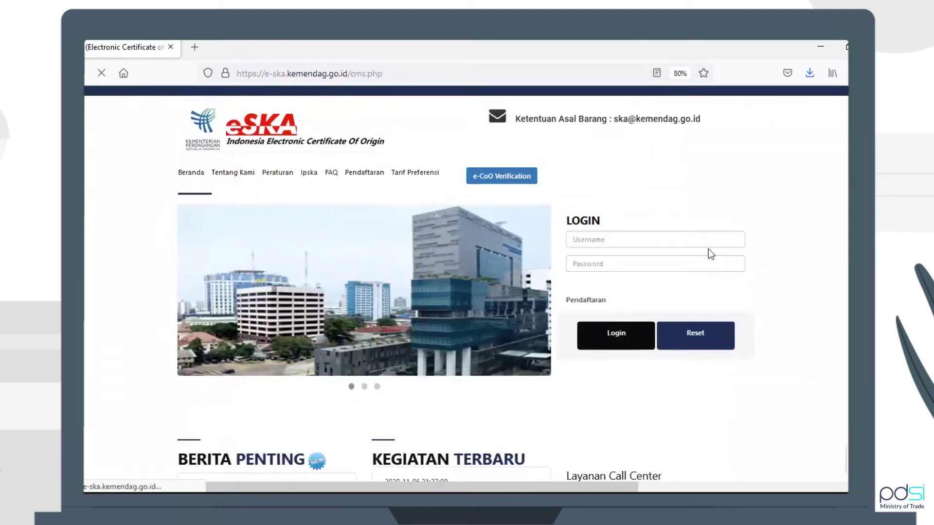
pyautogui.click(695, 240)
pyautogui.click(611, 470)
pyautogui.click(616, 335)
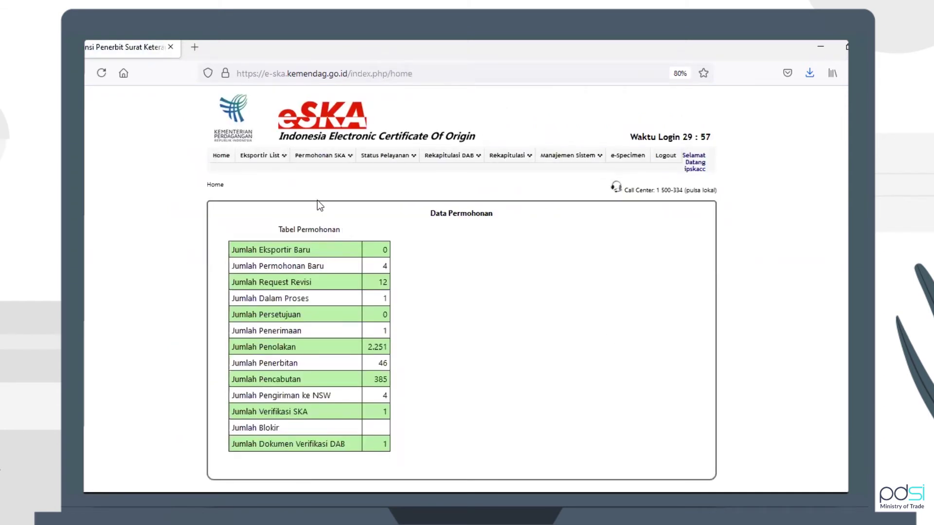
pyautogui.click(325, 170)
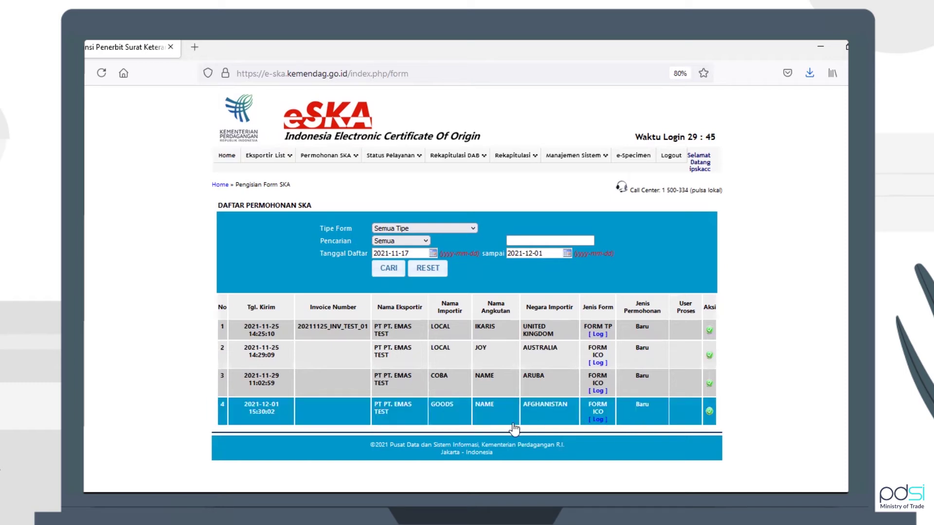
# Review the GOODS application to Afghanistan's details, then mark it for processing and confirm
pyautogui.click(455, 418)
pyautogui.scroll(-5, 556, 442)
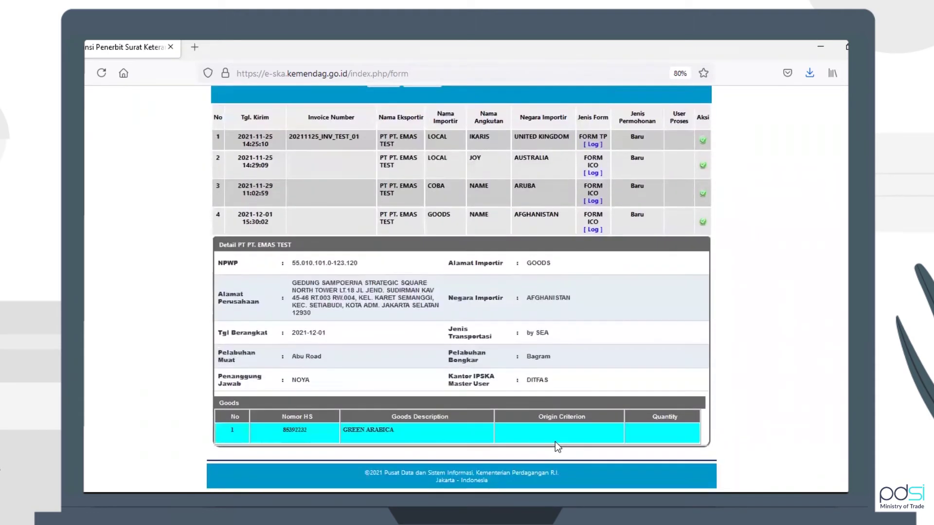
pyautogui.scroll(2, 556, 442)
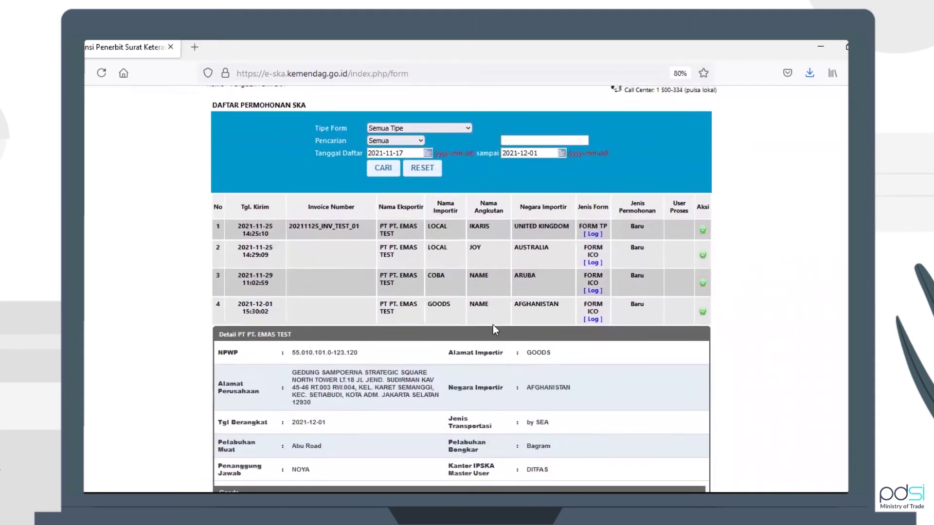
pyautogui.click(492, 324)
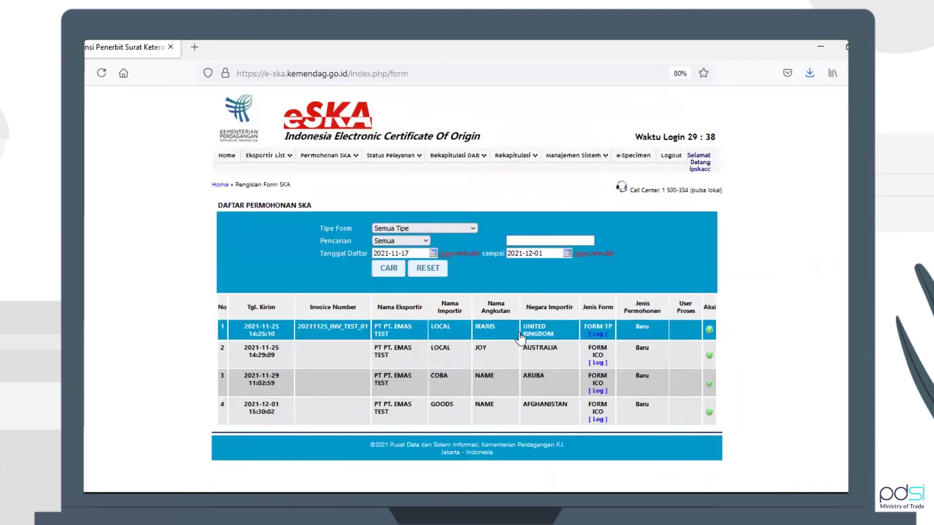
pyautogui.click(710, 413)
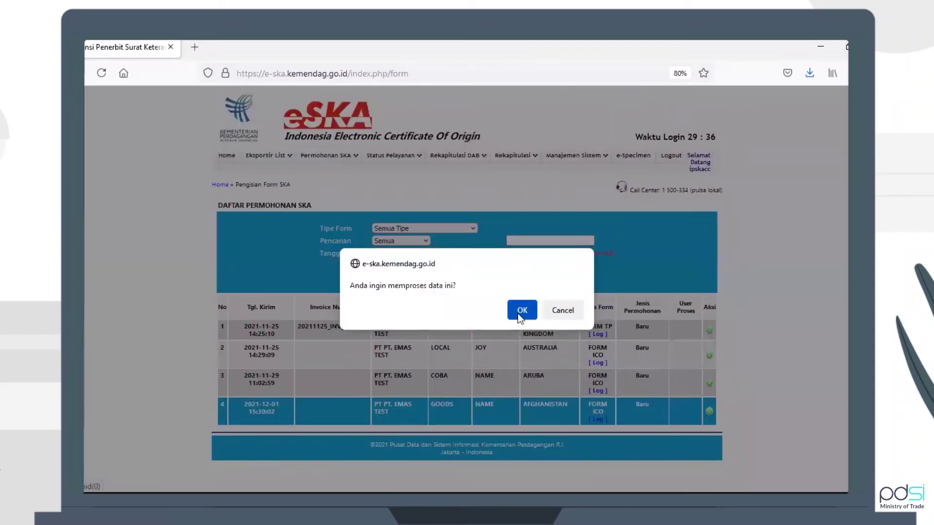
pyautogui.click(522, 310)
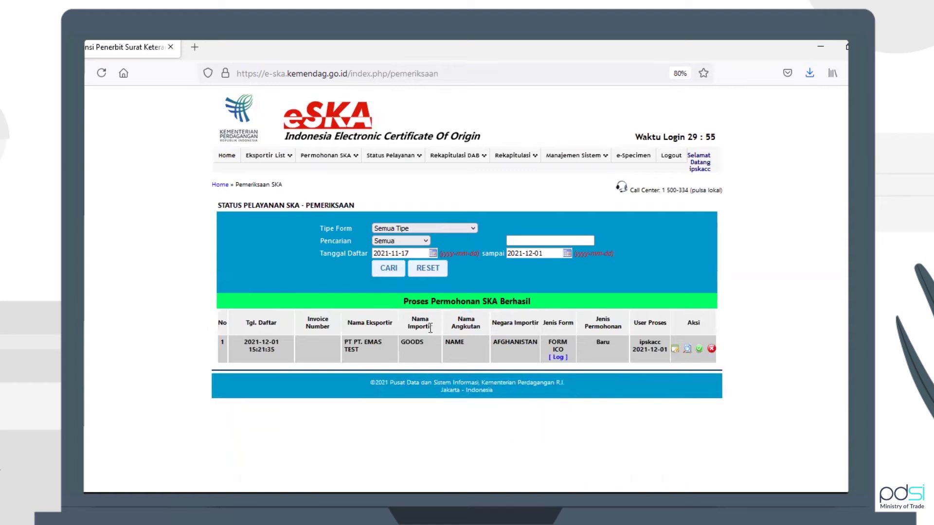
# Review the application's exporter, importer and goods details, then open its Periksa Form ICO page
pyautogui.moveTo(393, 158)
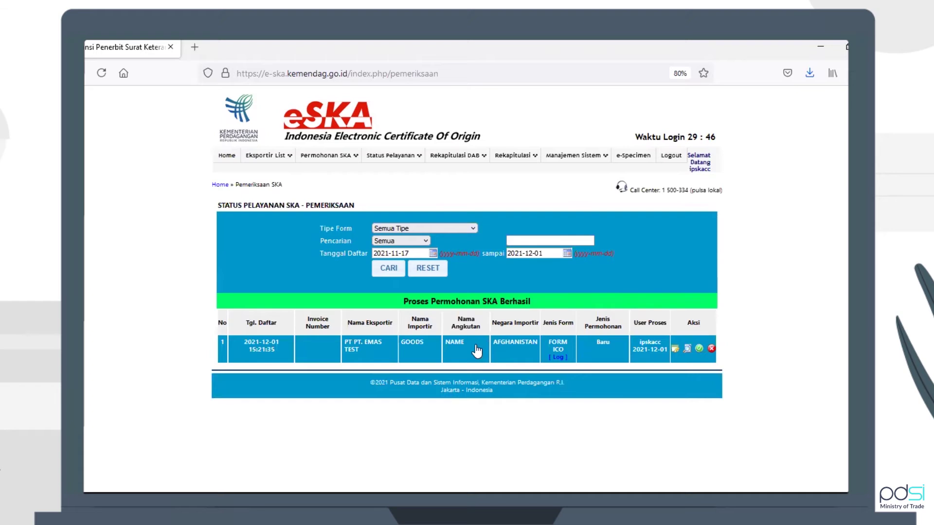
pyautogui.click(461, 349)
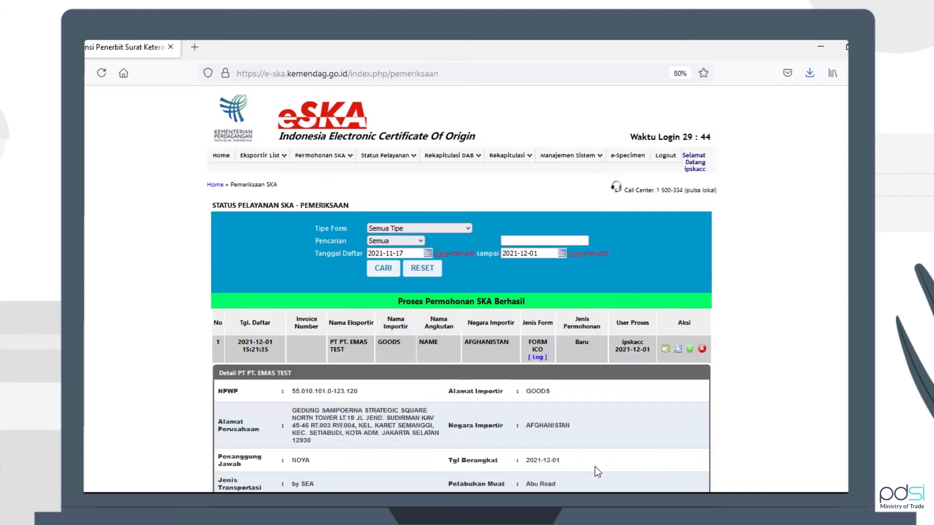
pyautogui.scroll(-3, 595, 466)
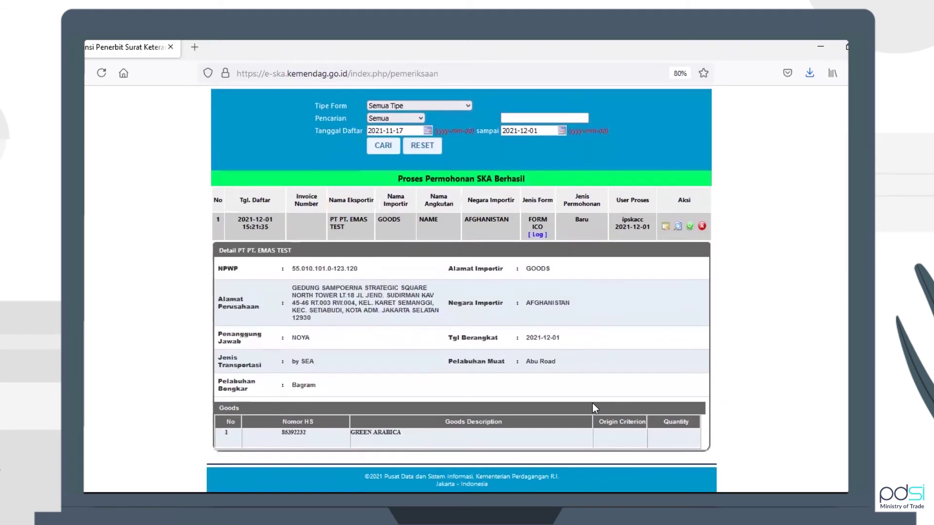
pyautogui.scroll(1, 593, 408)
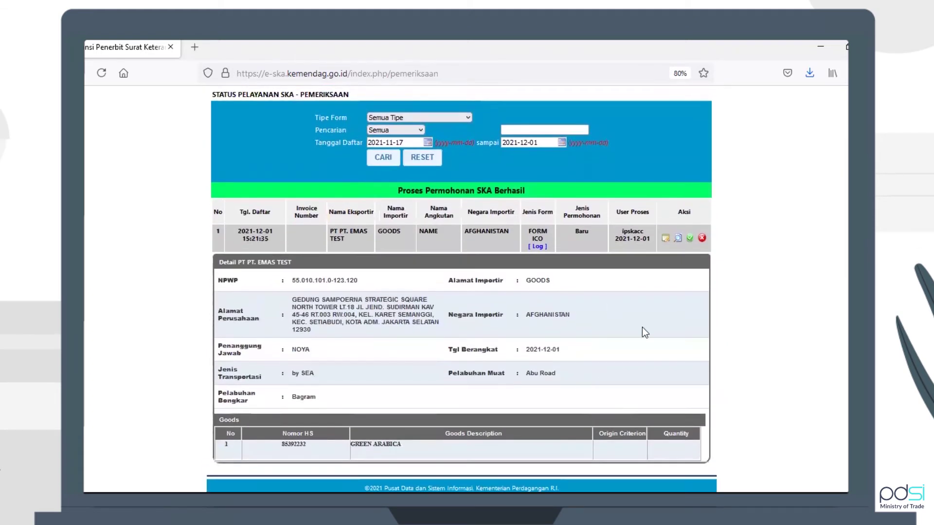
pyautogui.click(435, 252)
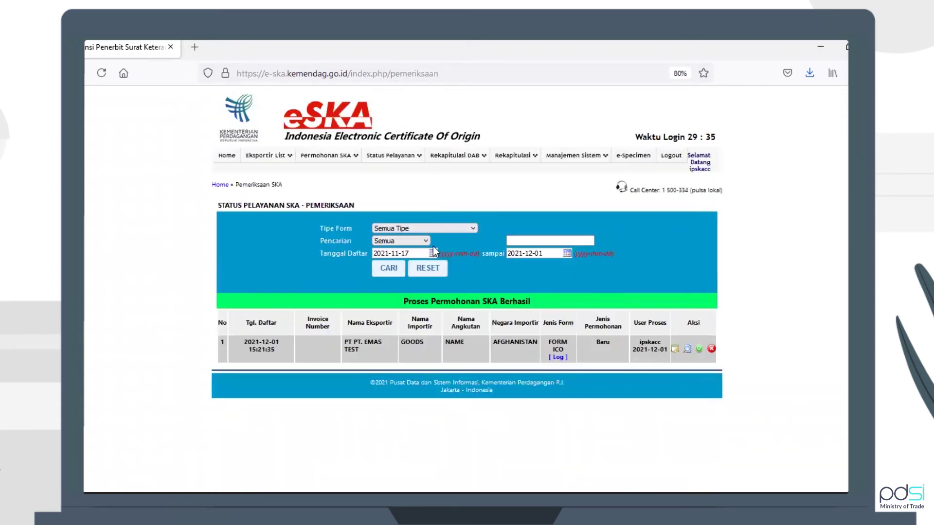
pyautogui.click(675, 350)
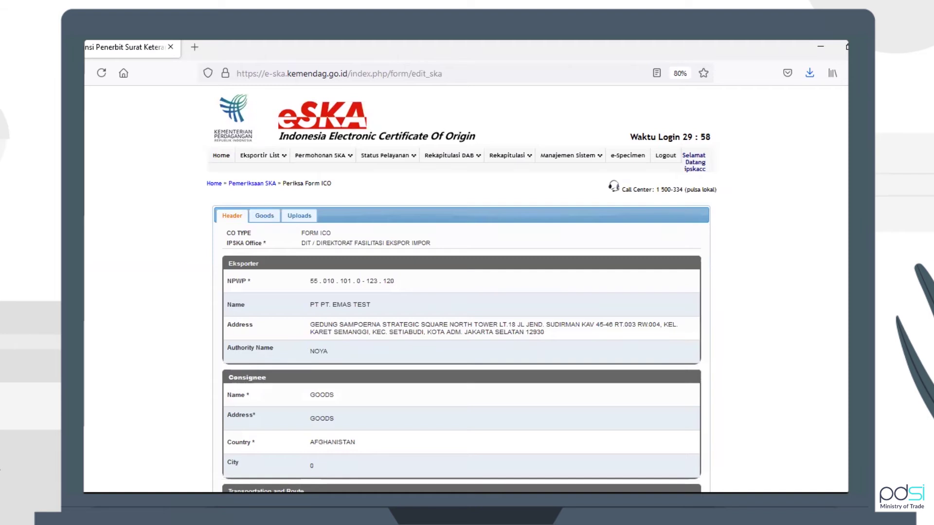
# Check the goods list and uploaded documents, then start approval to see FOB totals of 10.000 USD
pyautogui.scroll(-5, 461, 289)
pyautogui.scroll(5, 748, 236)
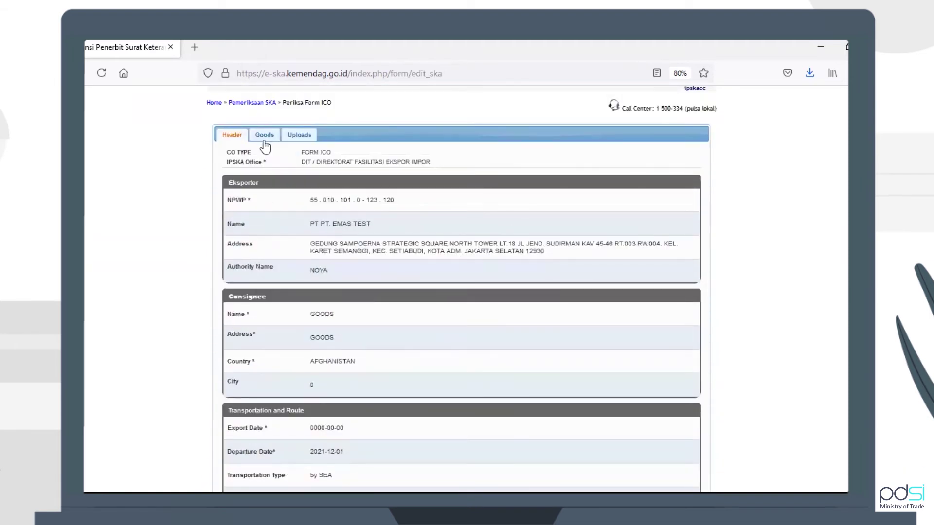
pyautogui.click(264, 139)
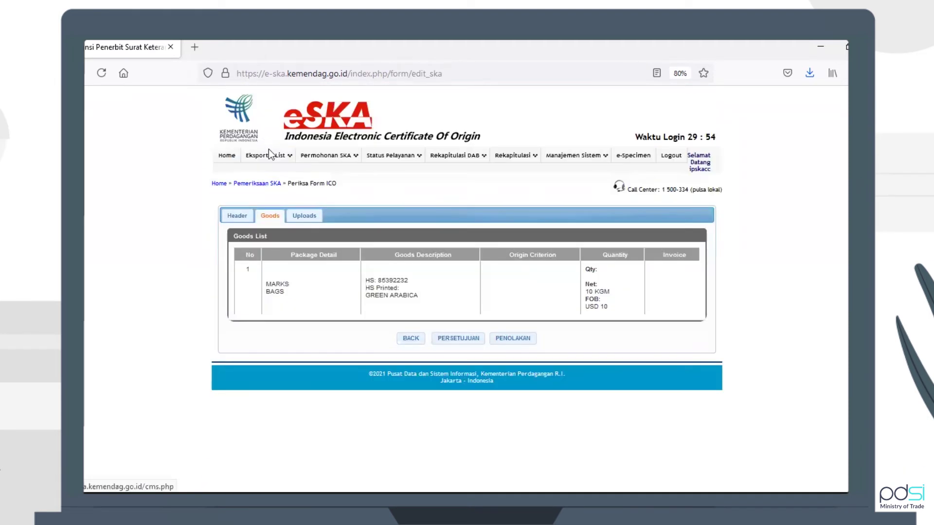
pyautogui.click(311, 215)
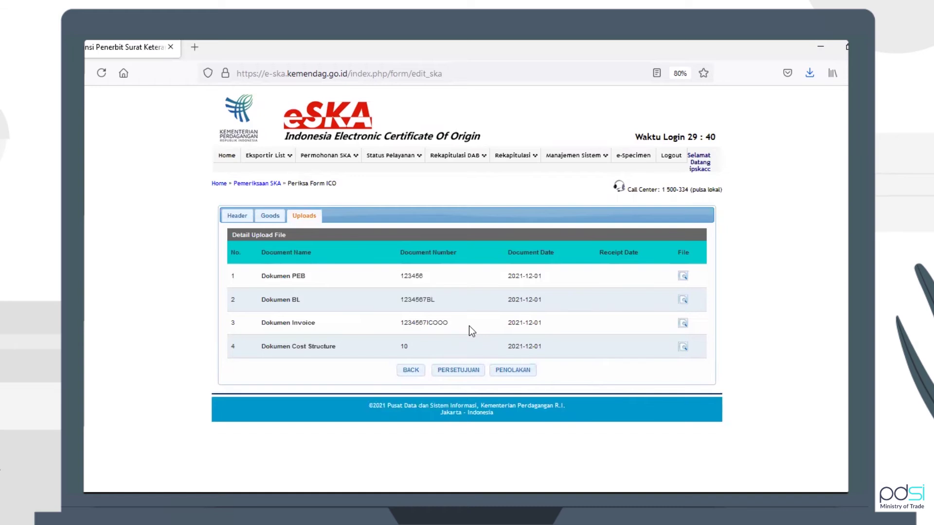
pyautogui.click(458, 370)
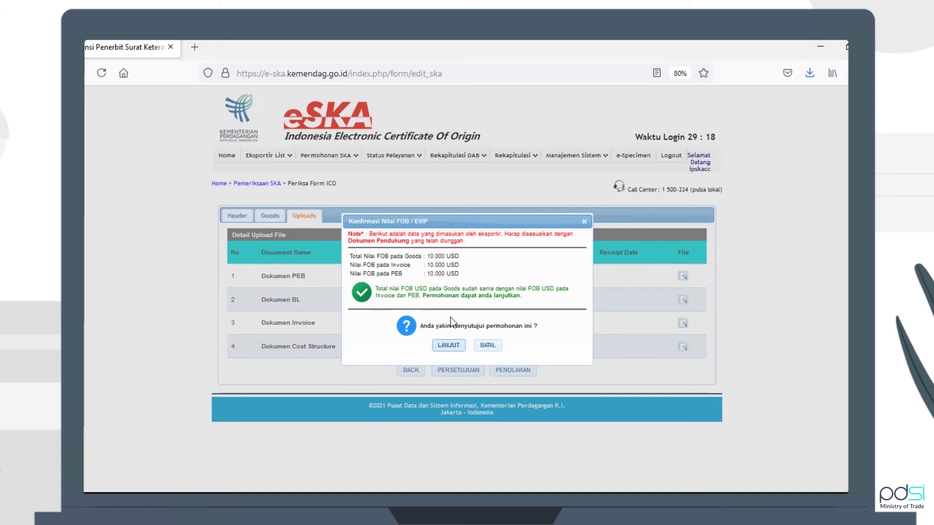
# Confirm the FOB check and approval, then select SKA number 0003 on the Penerimaan form
pyautogui.click(448, 347)
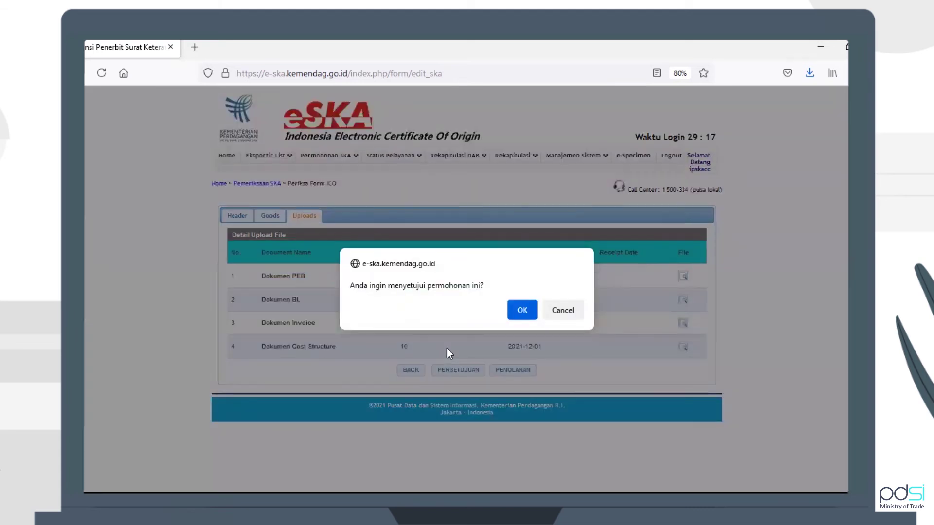
pyautogui.click(522, 311)
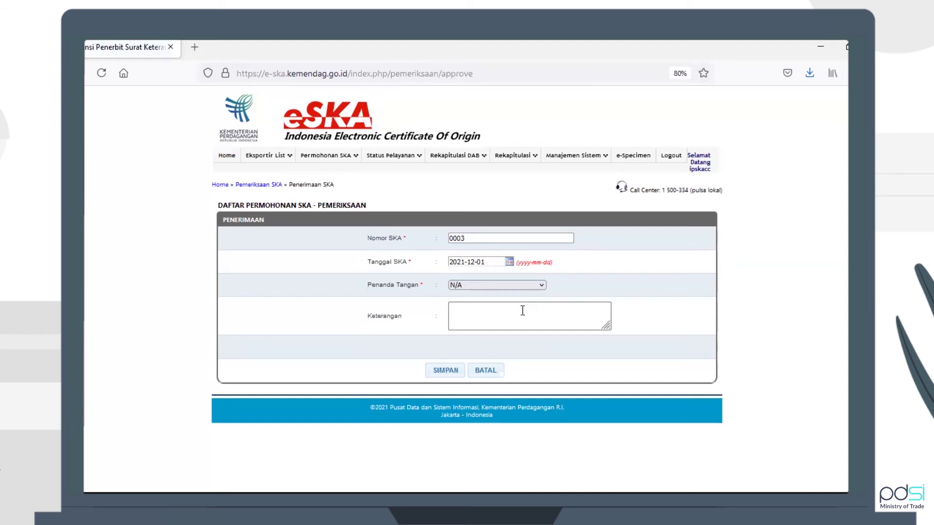
pyautogui.click(515, 238)
pyautogui.doubleClick(515, 238)
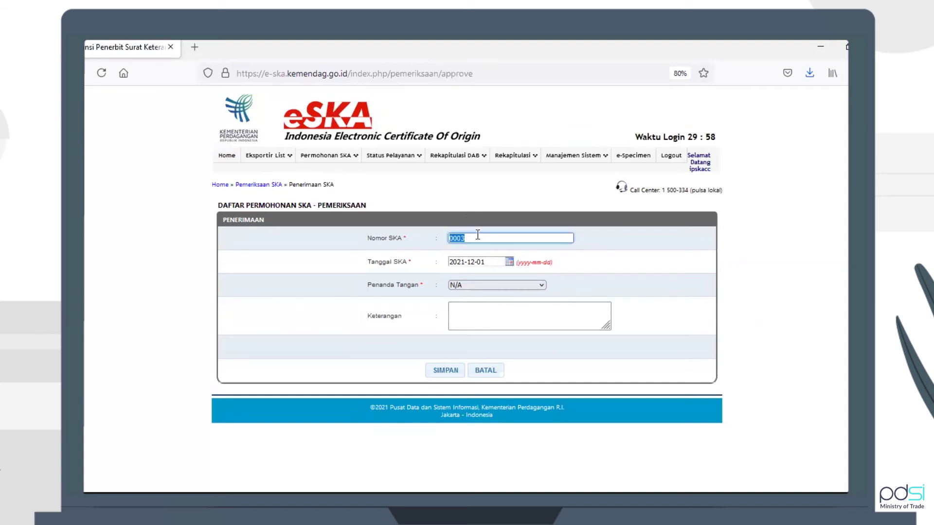
# Set the SKA date to 2021-12-01 and choose the signing official
pyautogui.click(487, 261)
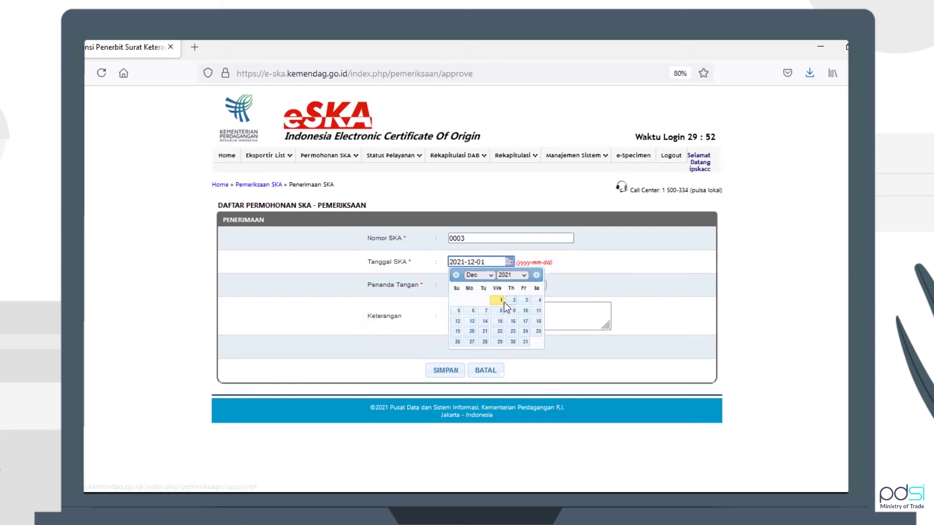
pyautogui.click(512, 302)
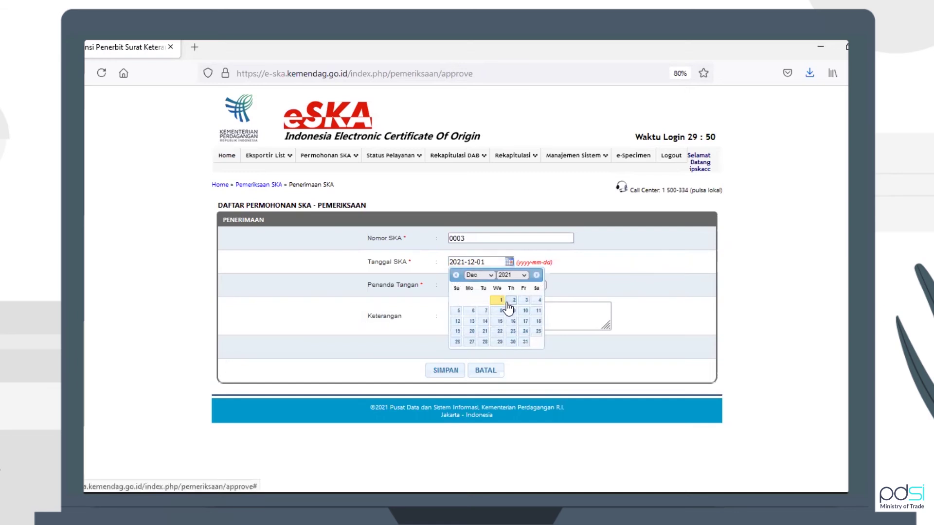
pyautogui.click(490, 265)
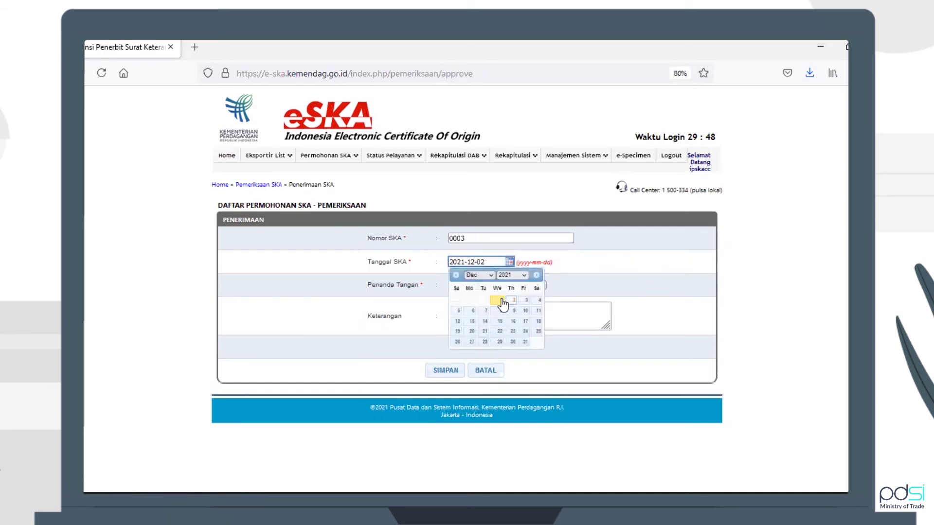
pyautogui.click(501, 299)
pyautogui.click(475, 285)
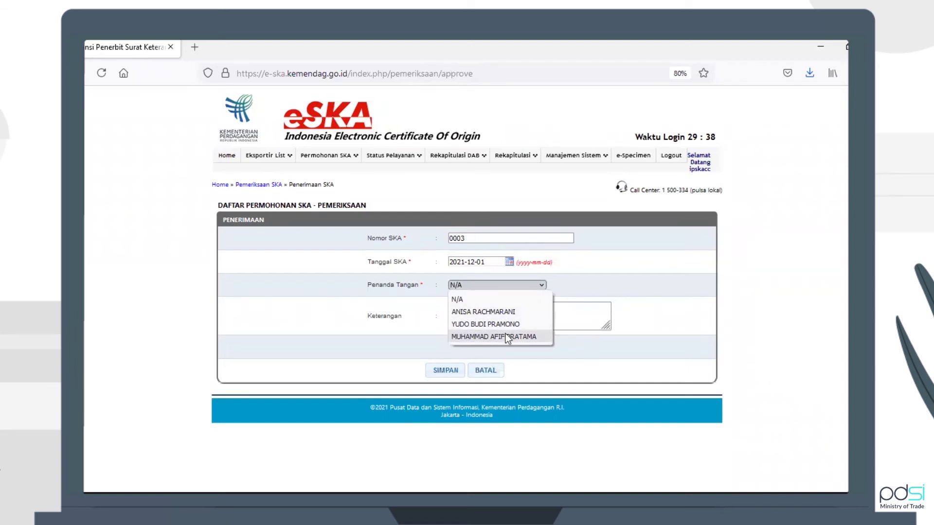
pyautogui.click(501, 336)
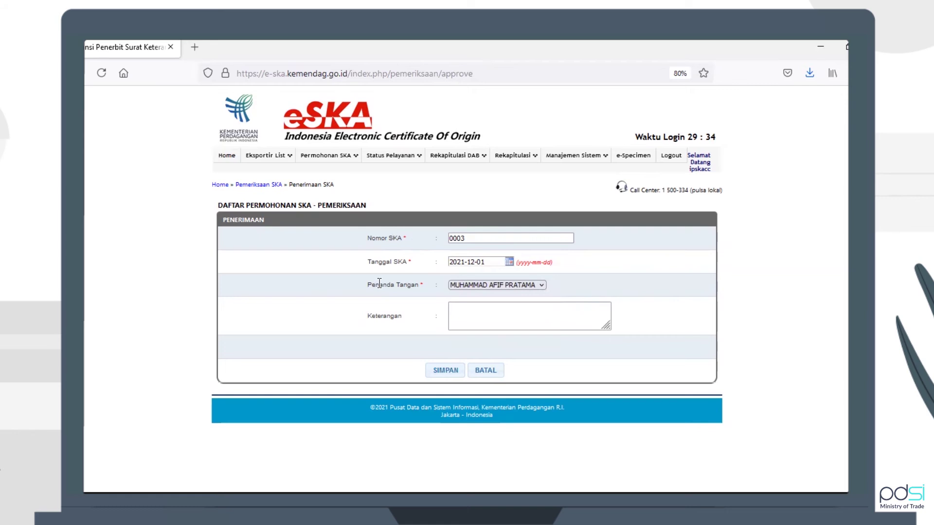
# Save the Penerimaan details, approve the certificate data, and confirm the approval prompt
pyautogui.click(446, 371)
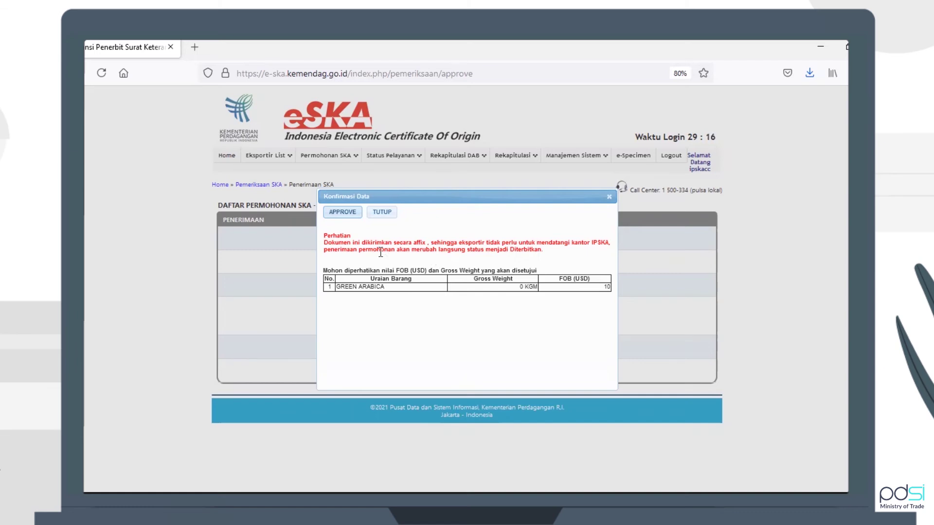
pyautogui.click(345, 213)
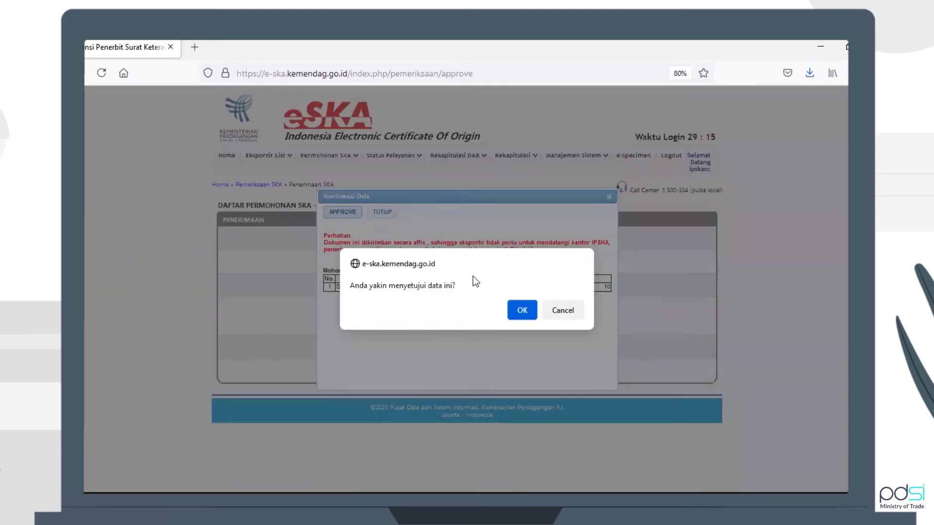
pyautogui.click(522, 312)
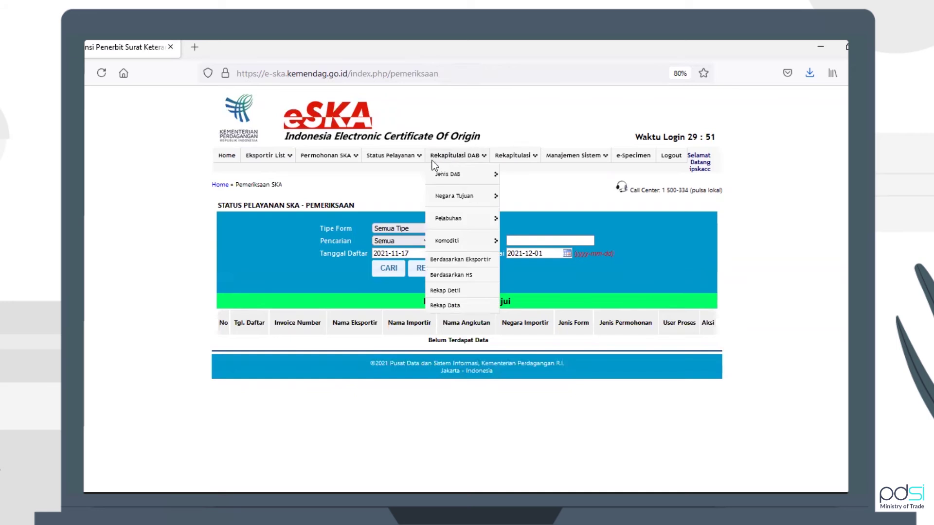
# From Persetujuan SKA, review PT. EMAS TEST's exporter, shipment and goods details, then open its full form
pyautogui.moveTo(389, 156)
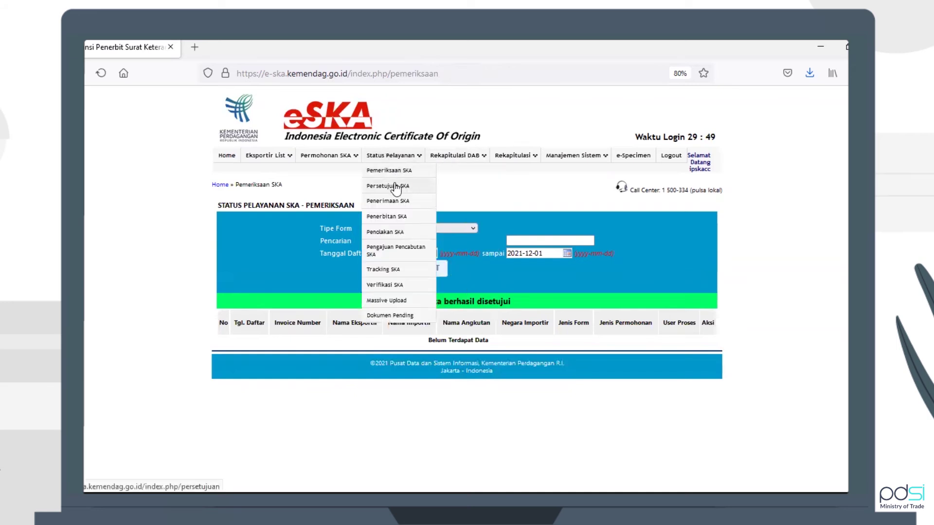
pyautogui.click(396, 187)
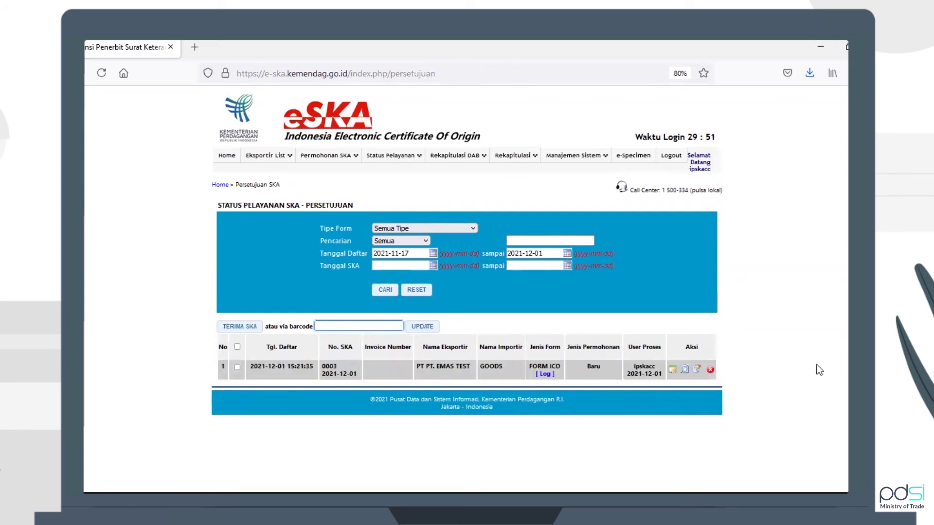
pyautogui.click(453, 374)
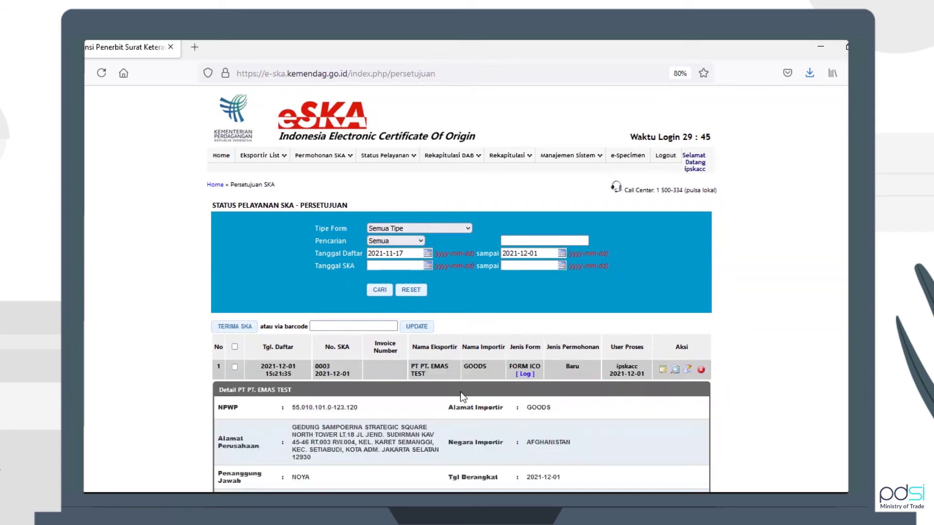
pyautogui.scroll(-2, 460, 392)
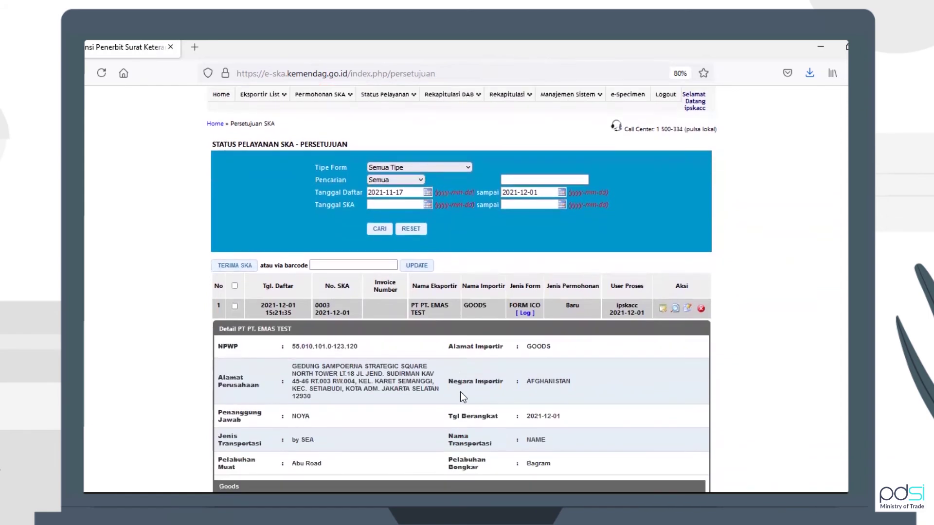
pyautogui.scroll(-2, 462, 394)
pyautogui.scroll(-2, 460, 396)
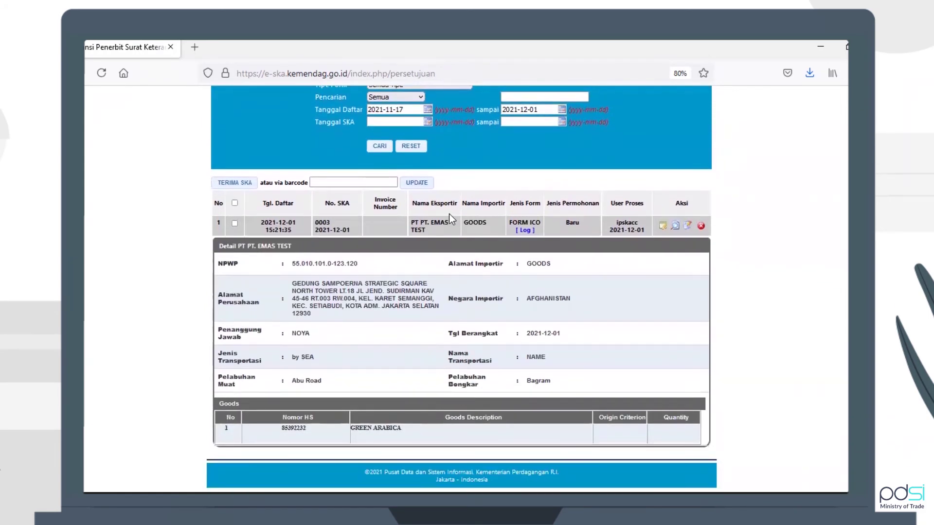
pyautogui.click(443, 225)
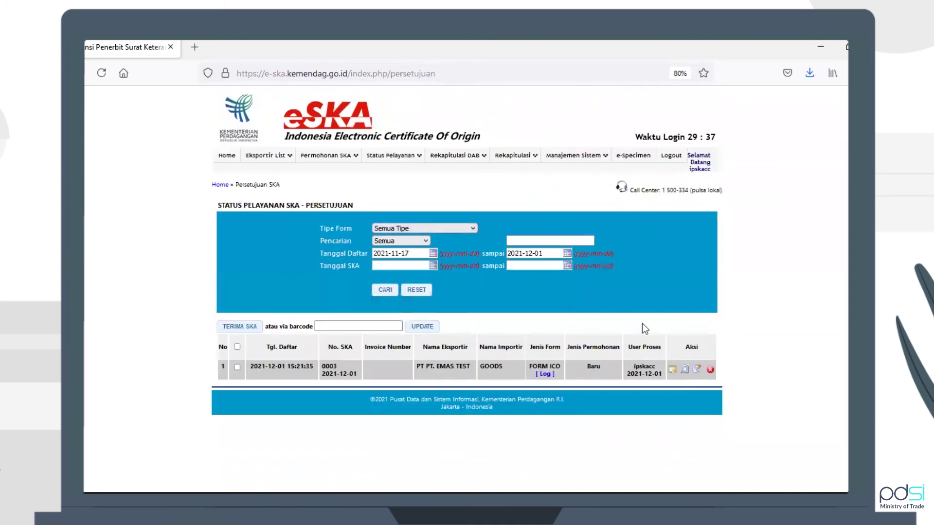
pyautogui.click(673, 370)
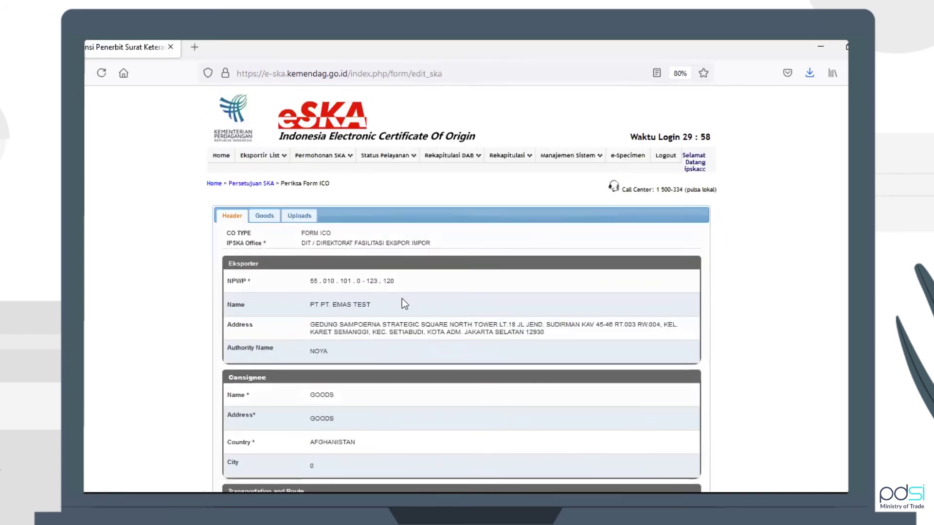
pyautogui.scroll(-5, 402, 298)
pyautogui.scroll(2, 401, 299)
pyautogui.scroll(3, 402, 299)
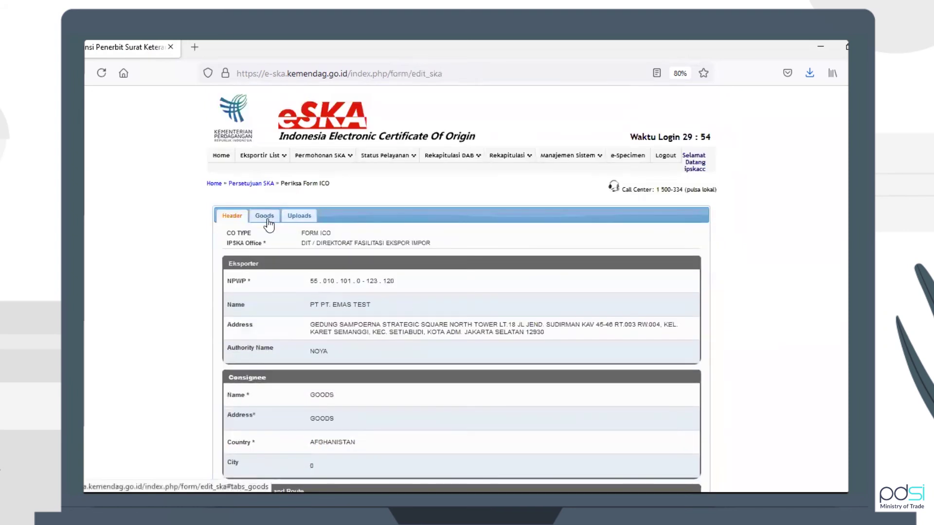
pyautogui.click(270, 218)
pyautogui.click(304, 215)
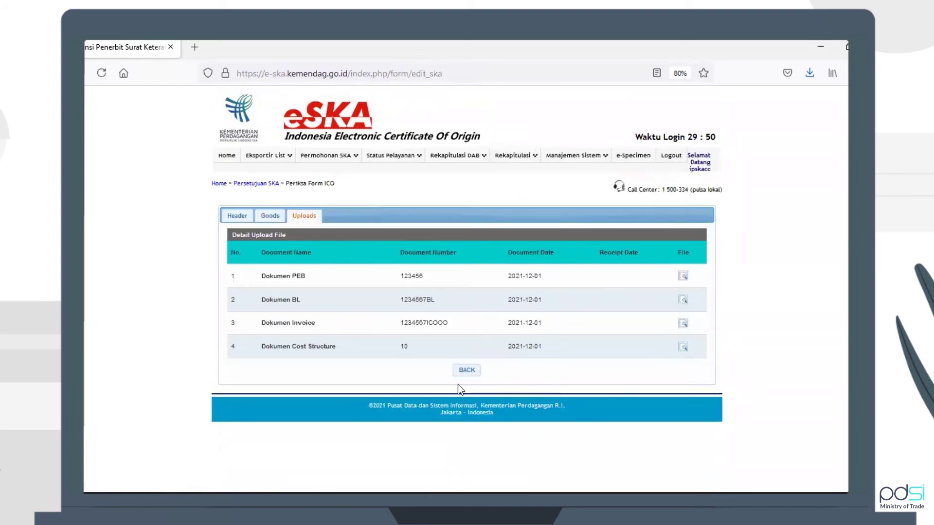
pyautogui.click(471, 372)
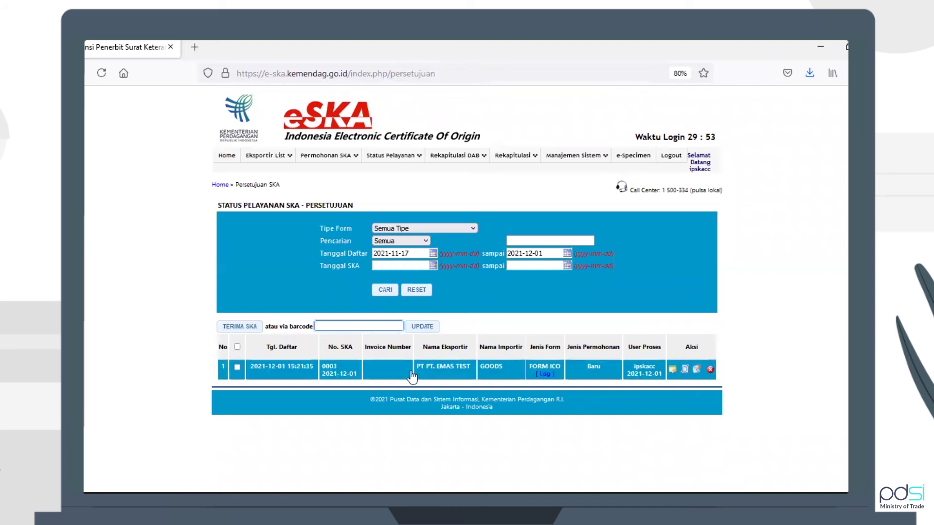
# Select the FORM ICO application in Persetujuan SKA and accept it with TERIMA SKA, confirming OK
pyautogui.click(236, 368)
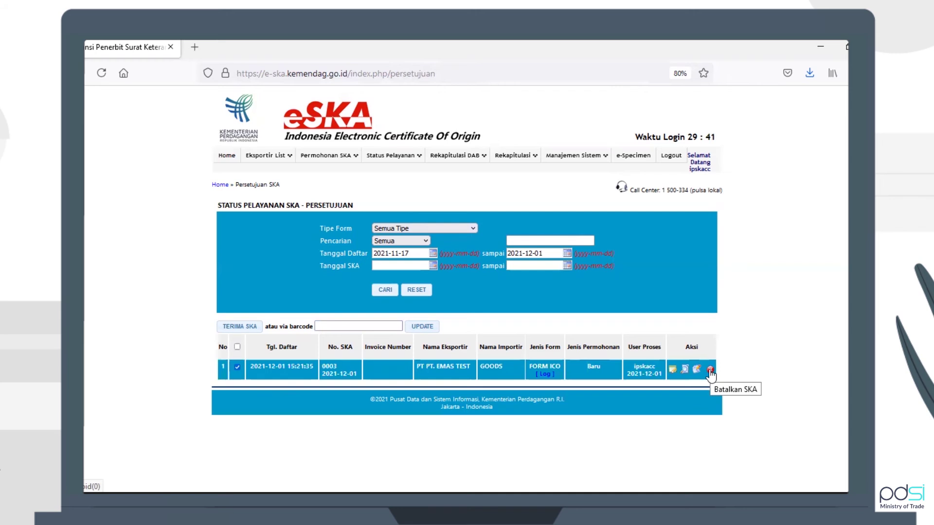
pyautogui.click(245, 331)
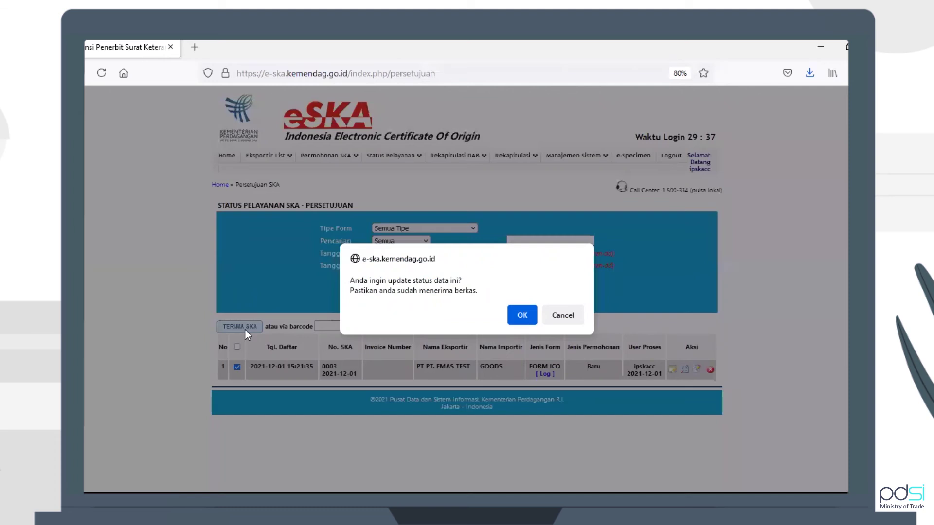
pyautogui.click(521, 317)
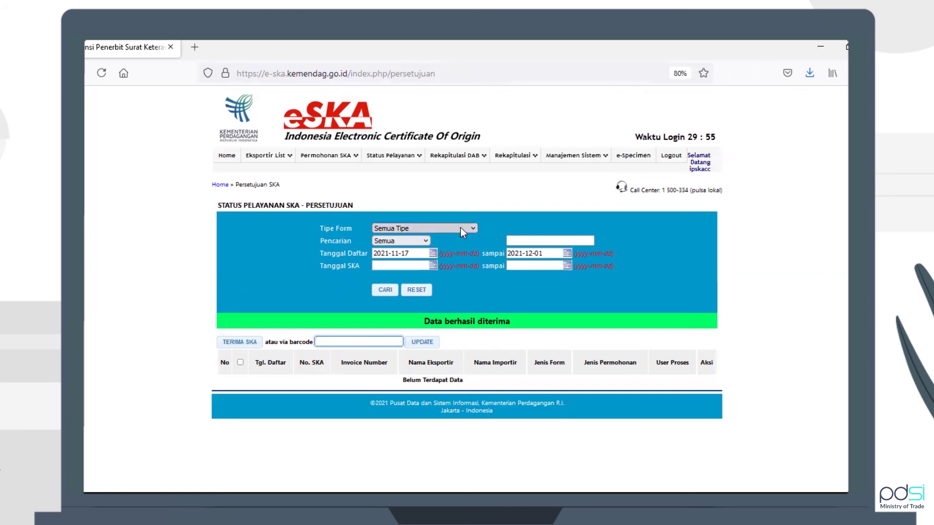
pyautogui.moveTo(419, 158)
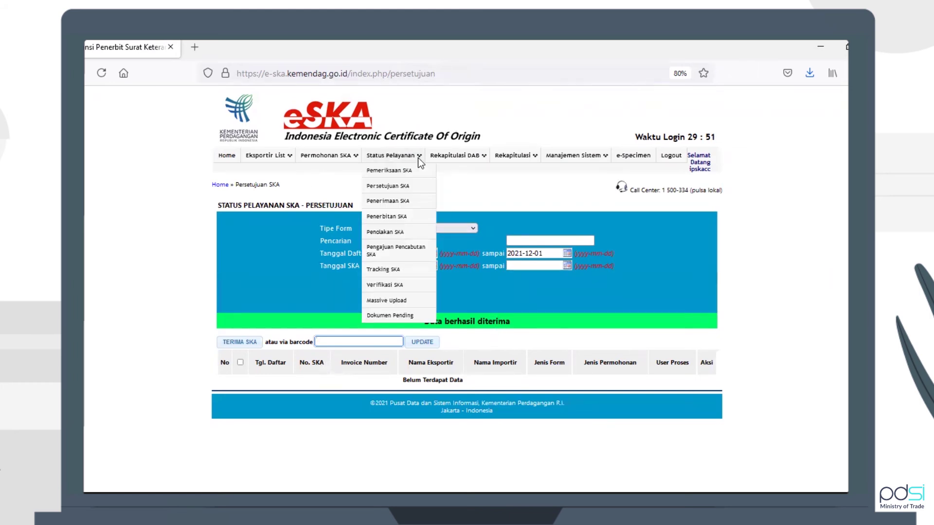
# In the Penerimaan list, review the PT. EMAS TEST exporter details, then open its Periksa Form ICO page
pyautogui.click(405, 207)
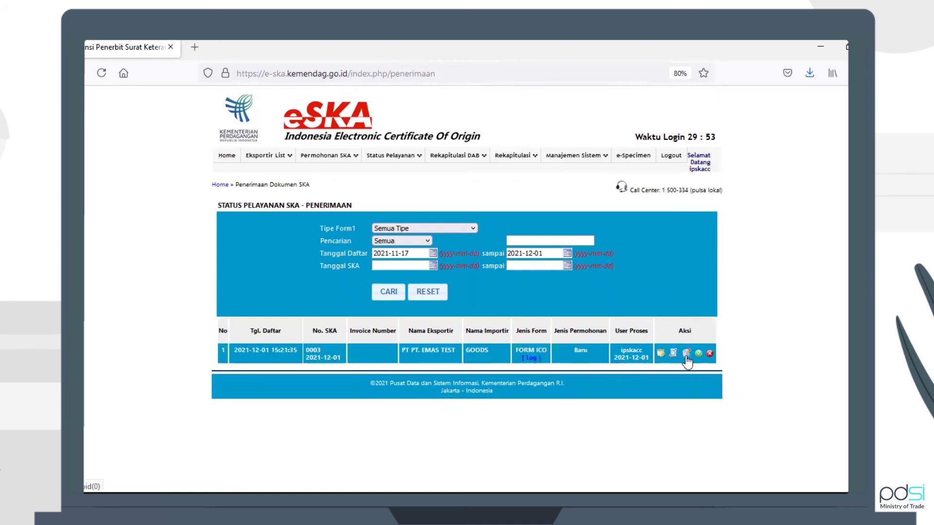
pyautogui.moveTo(388, 157)
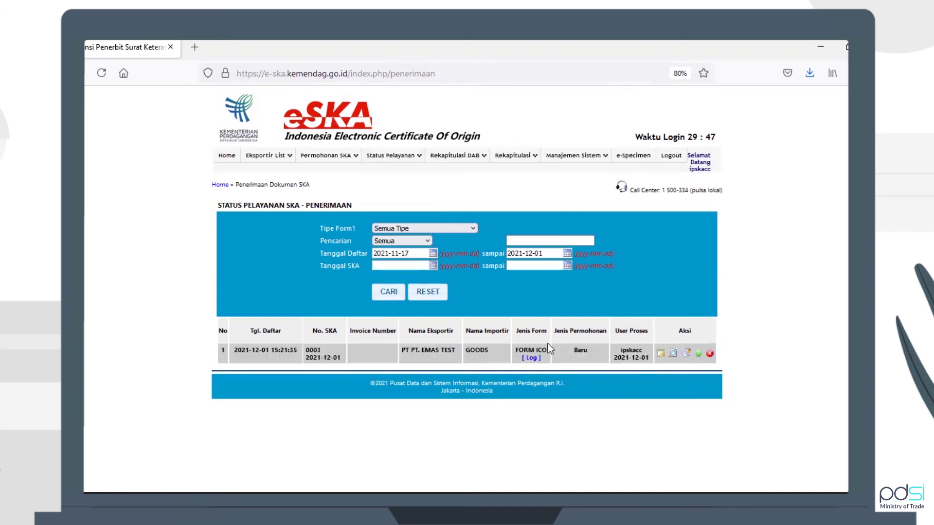
pyautogui.click(419, 357)
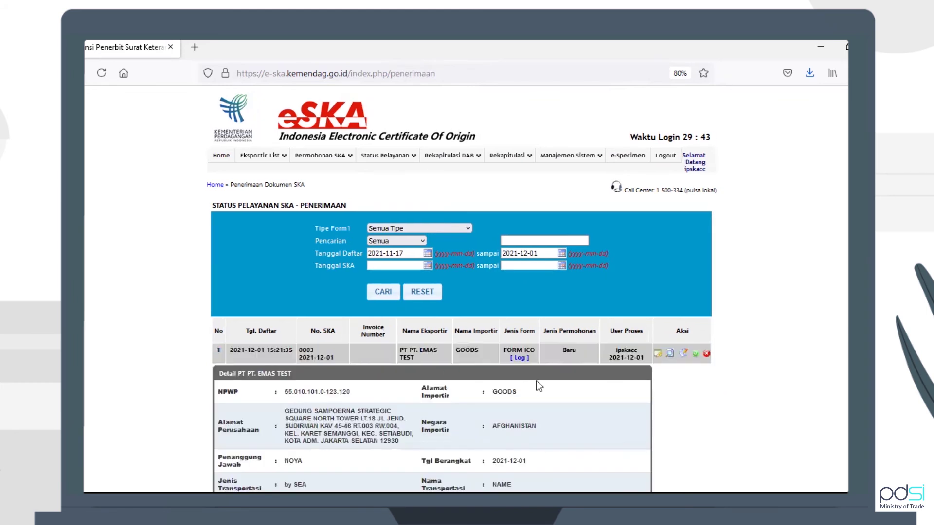
pyautogui.scroll(-3, 536, 381)
pyautogui.scroll(2, 536, 381)
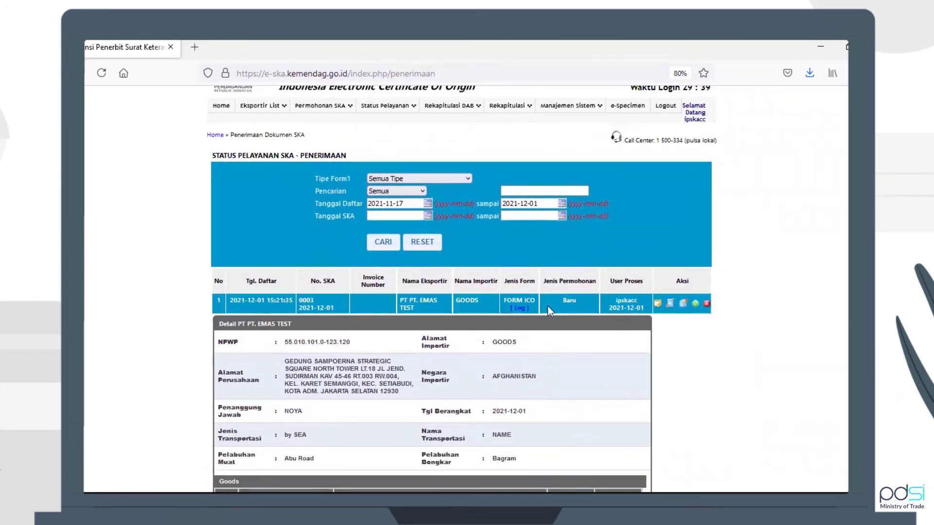
pyautogui.click(548, 306)
pyautogui.click(661, 358)
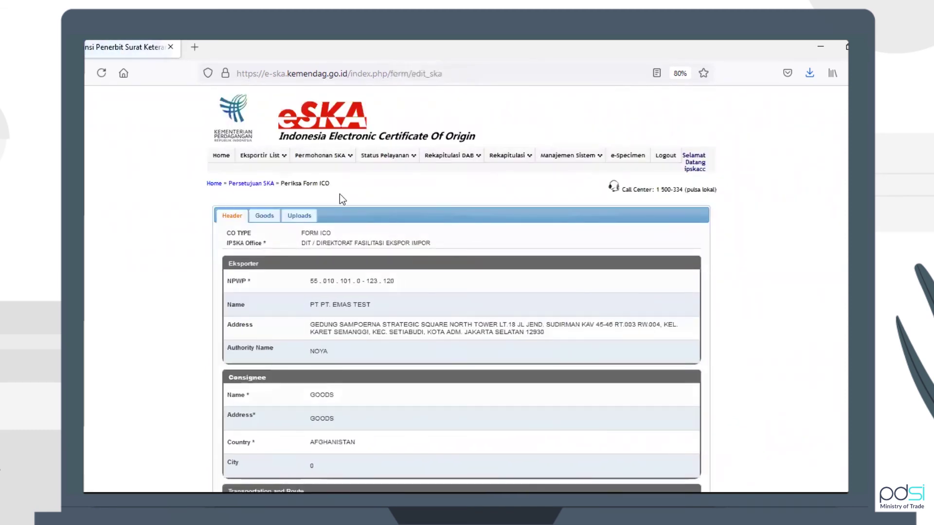
pyautogui.scroll(-5, 398, 277)
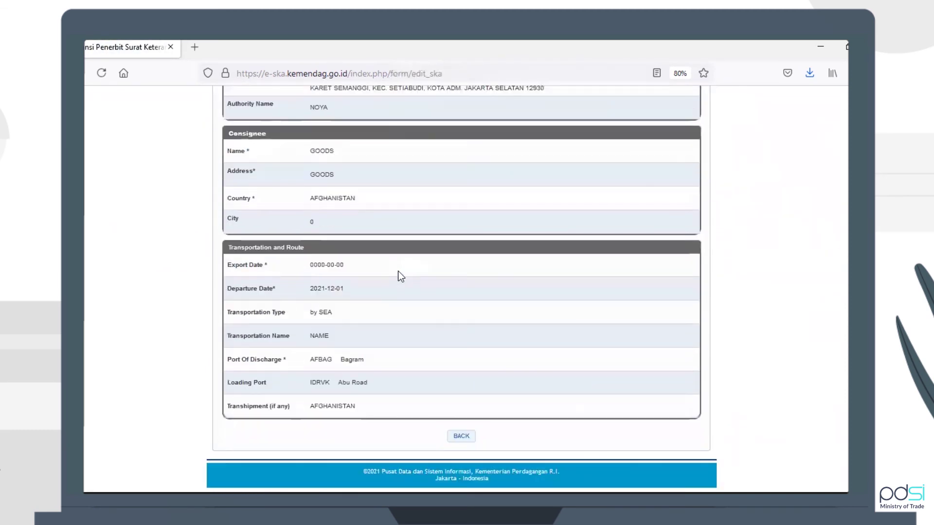
pyautogui.scroll(2, 398, 277)
pyautogui.scroll(4, 399, 275)
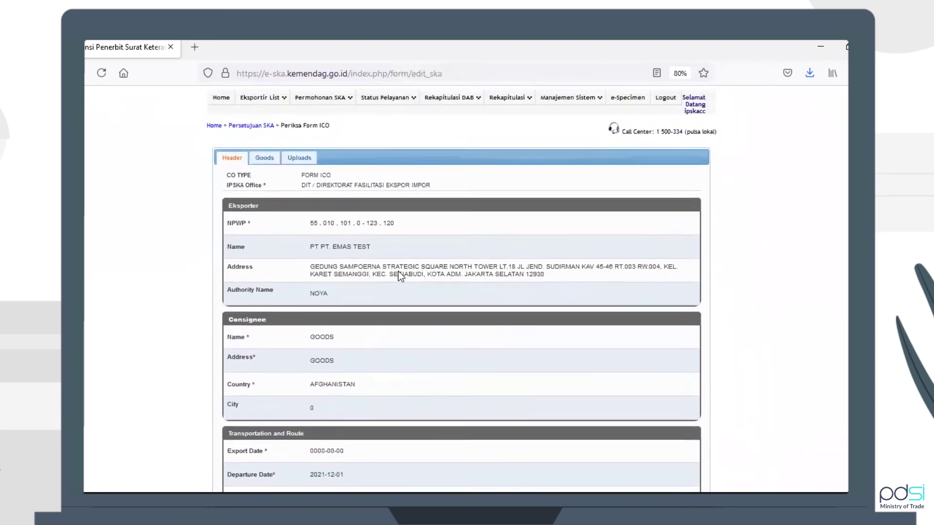
pyautogui.scroll(-2, 399, 276)
pyautogui.scroll(-1, 399, 274)
pyautogui.scroll(2, 399, 273)
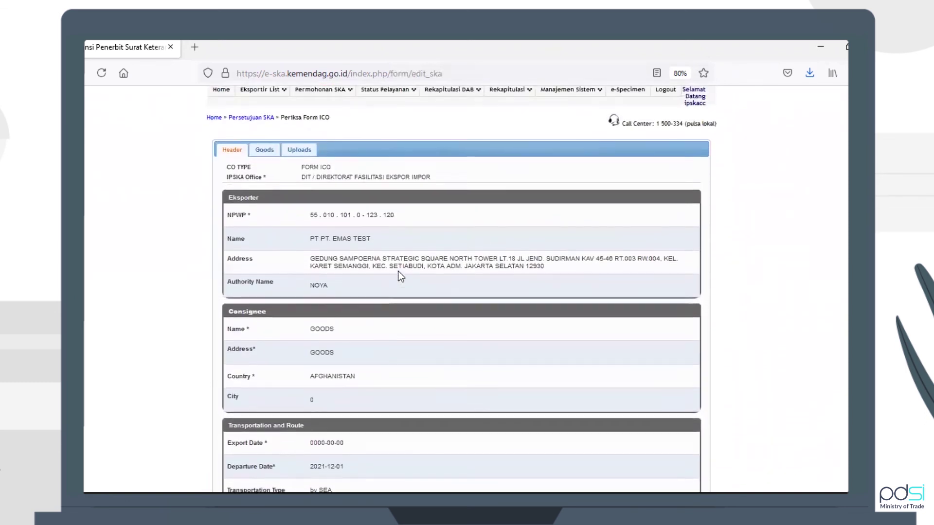
pyautogui.click(265, 152)
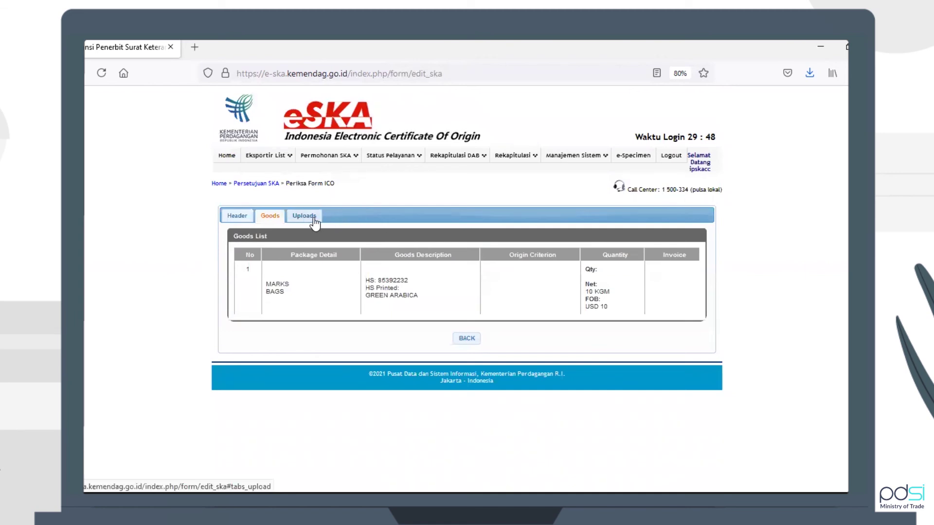
pyautogui.click(315, 222)
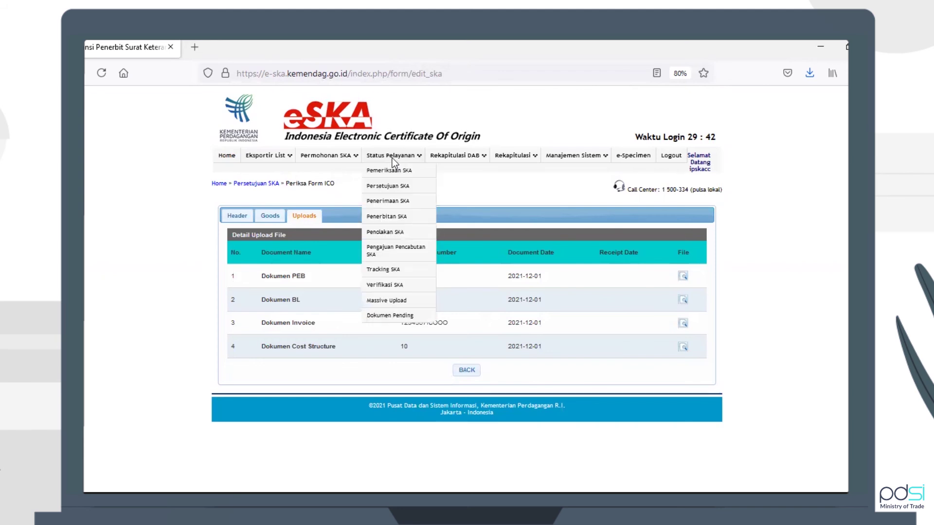
pyautogui.click(392, 201)
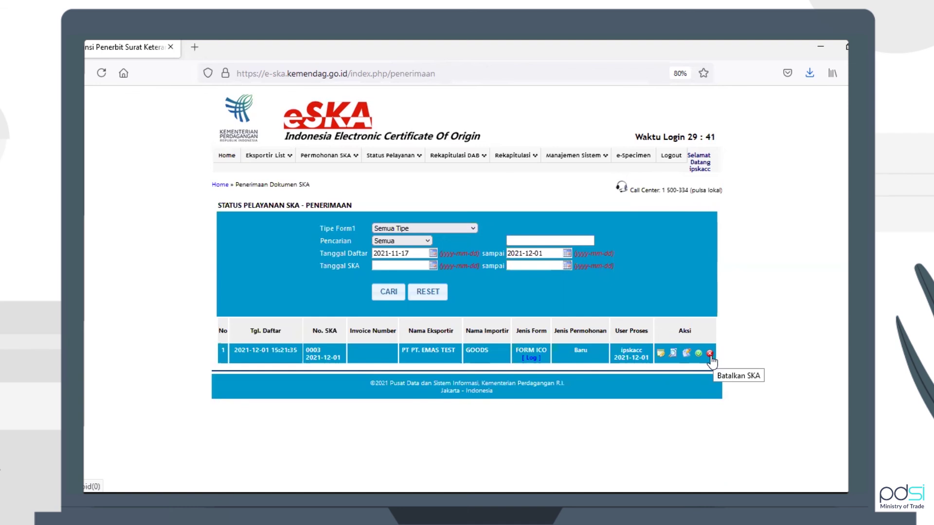
pyautogui.click(699, 353)
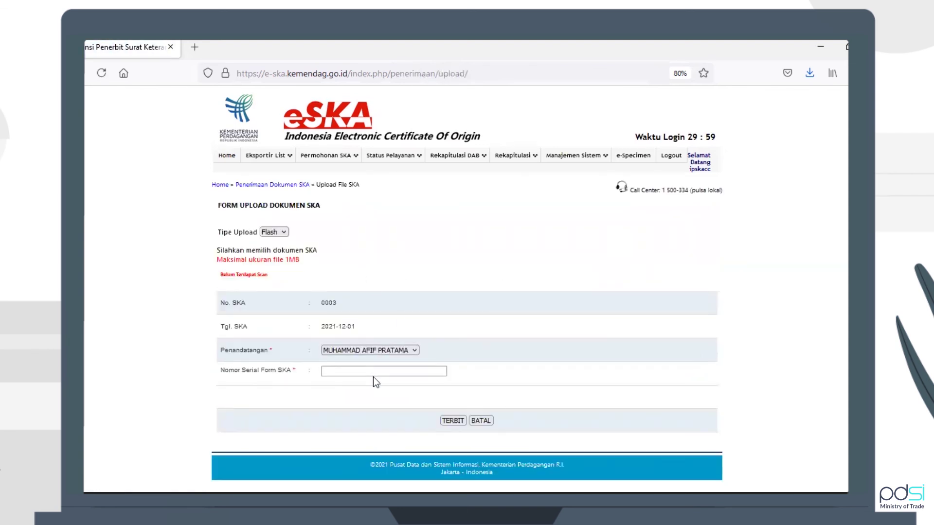
pyautogui.click(373, 374)
pyautogui.hotkey('ctrl', 'v')
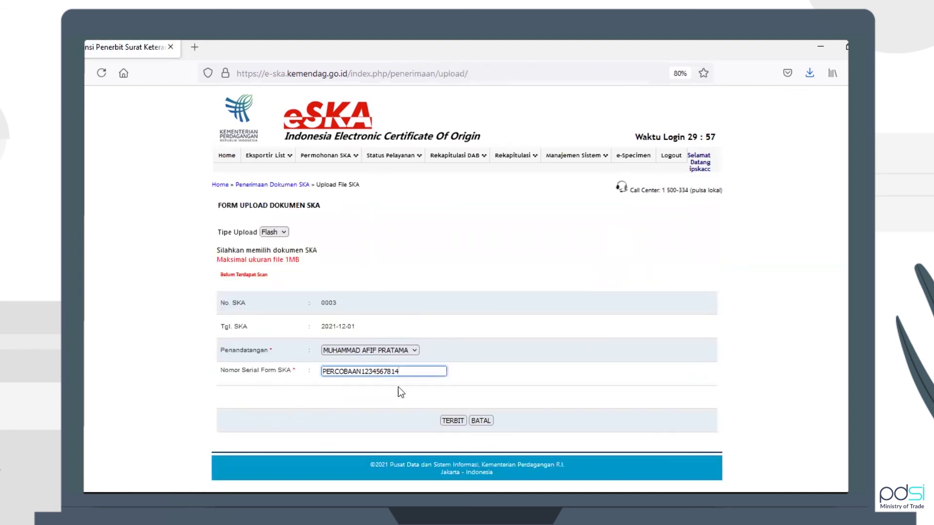
pyautogui.click(458, 423)
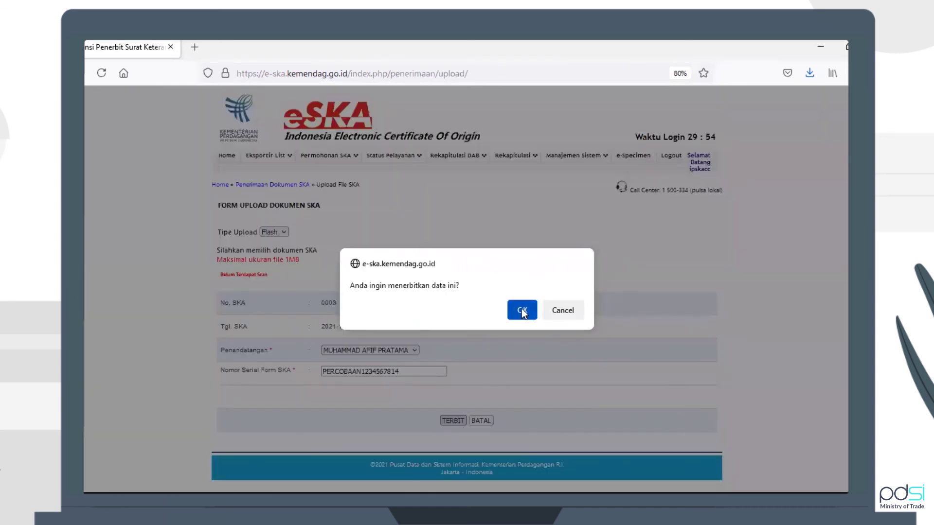
pyautogui.click(522, 309)
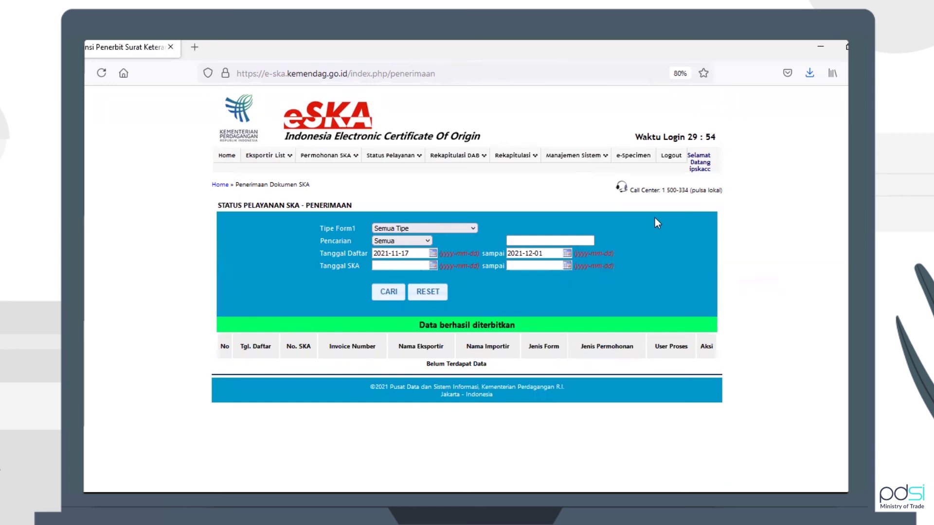
# Log out of IPSKA and log back in using the exporter's saved login
pyautogui.click(665, 157)
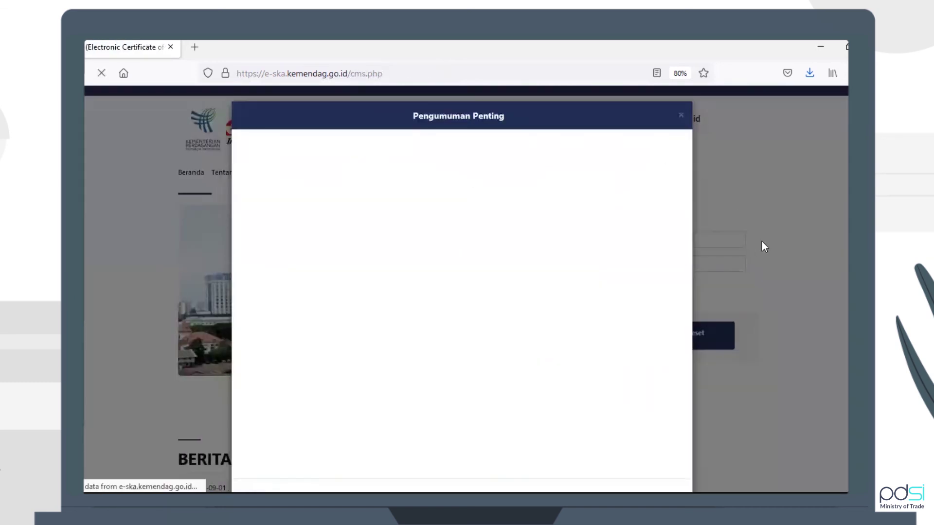
pyautogui.click(762, 241)
pyautogui.click(696, 241)
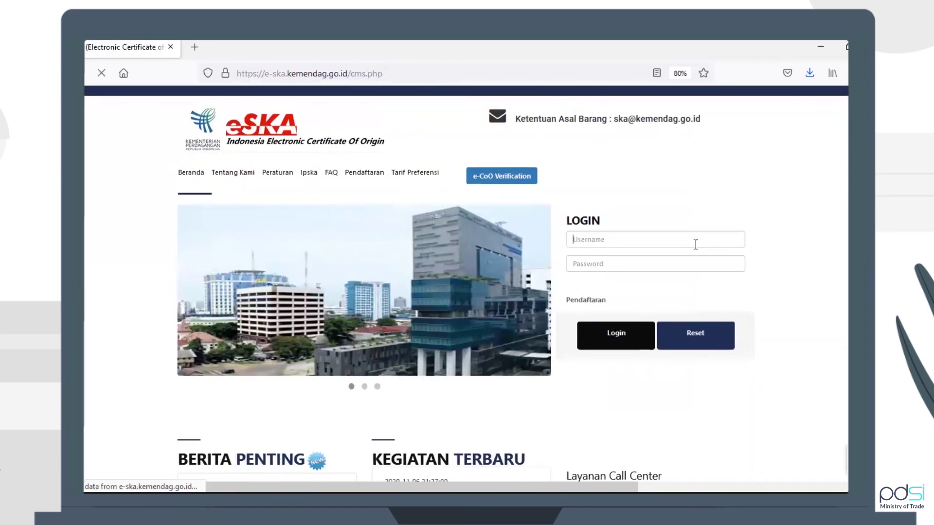
pyautogui.click(696, 244)
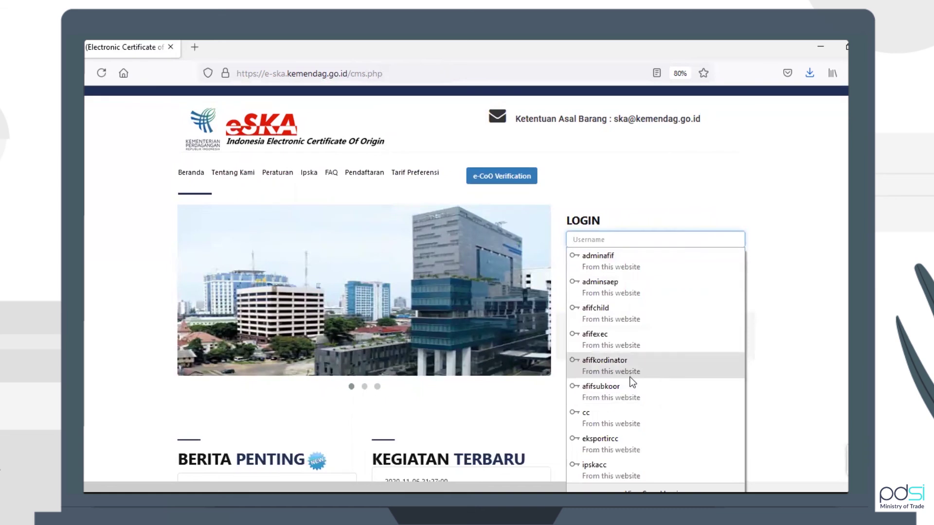
pyautogui.click(638, 304)
pyautogui.click(614, 334)
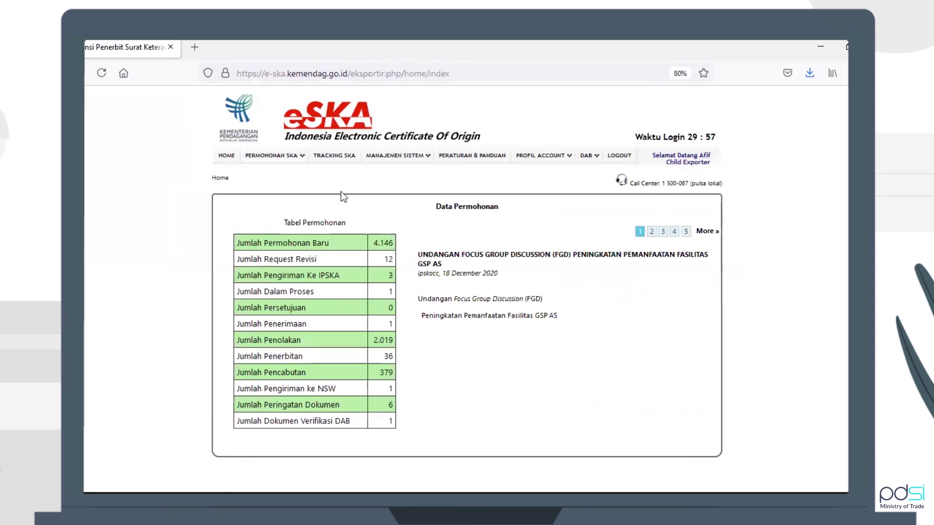
pyautogui.click(335, 156)
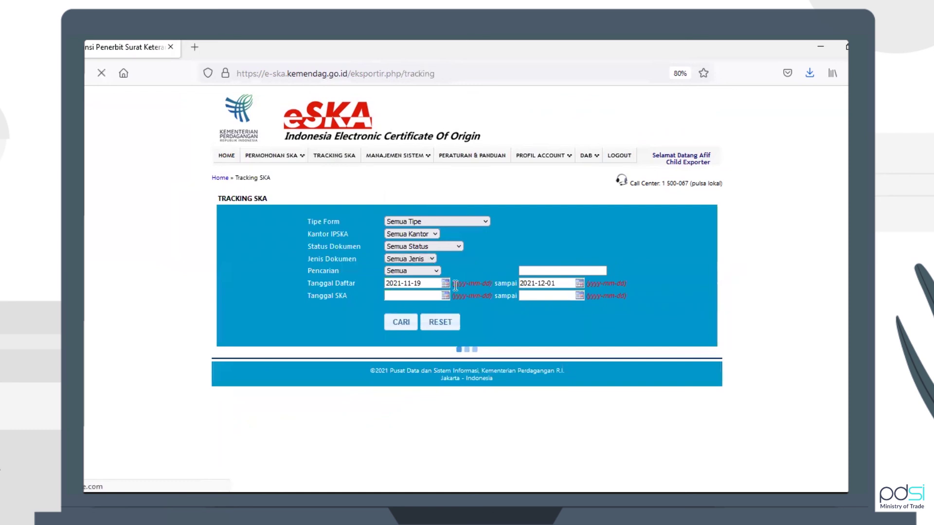
# Search Tracking SKA for registrations dated 2021-12-01 to 2021-12-01
pyautogui.click(428, 284)
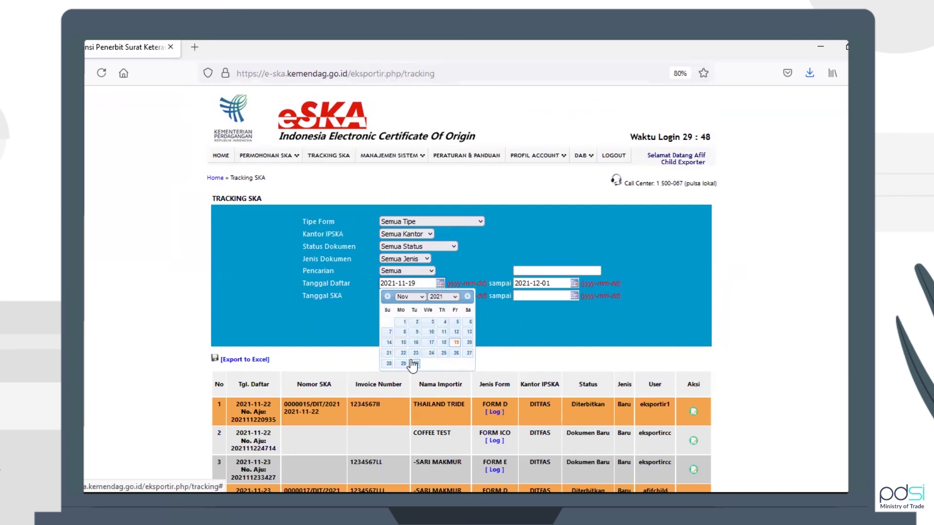
pyautogui.click(417, 300)
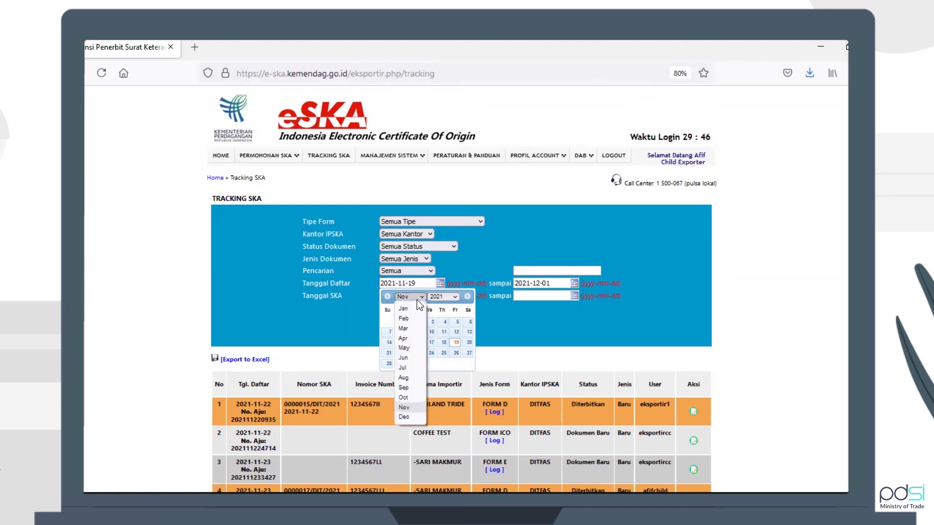
pyautogui.click(412, 416)
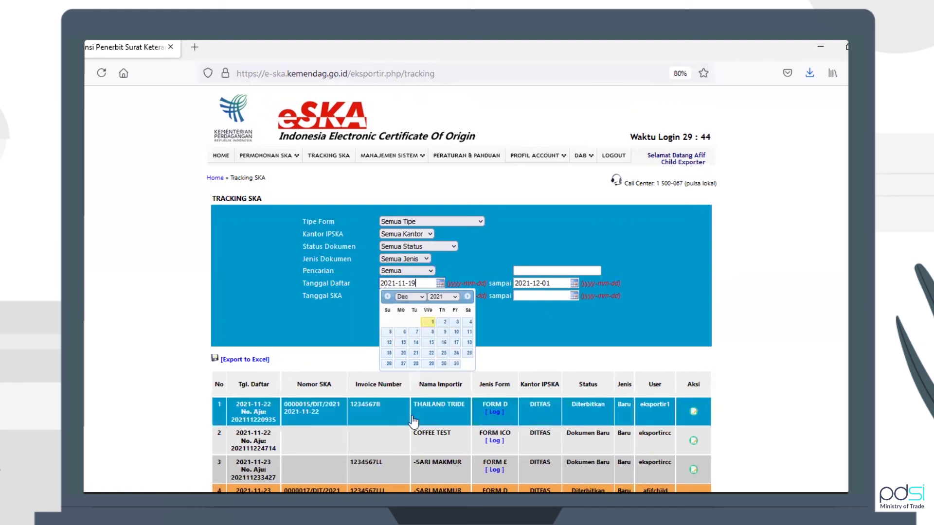
pyautogui.click(428, 322)
pyautogui.click(535, 281)
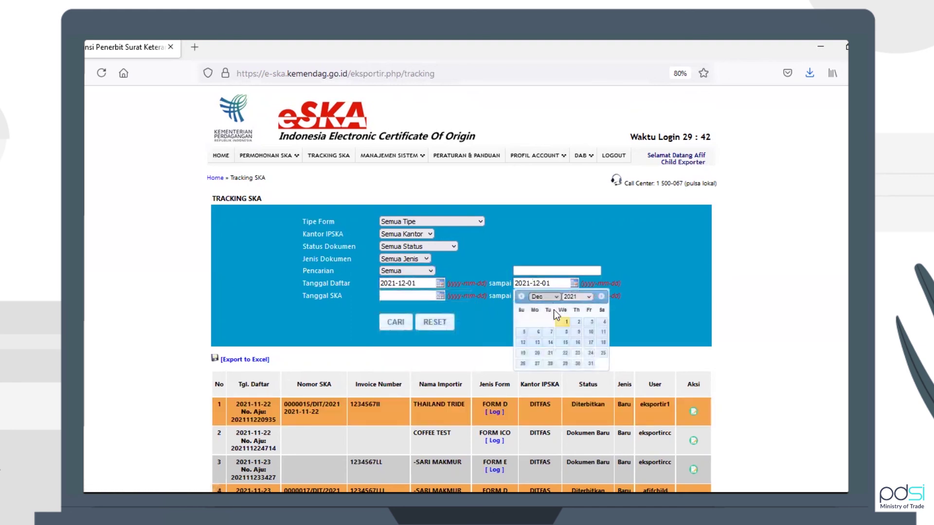
pyautogui.click(564, 324)
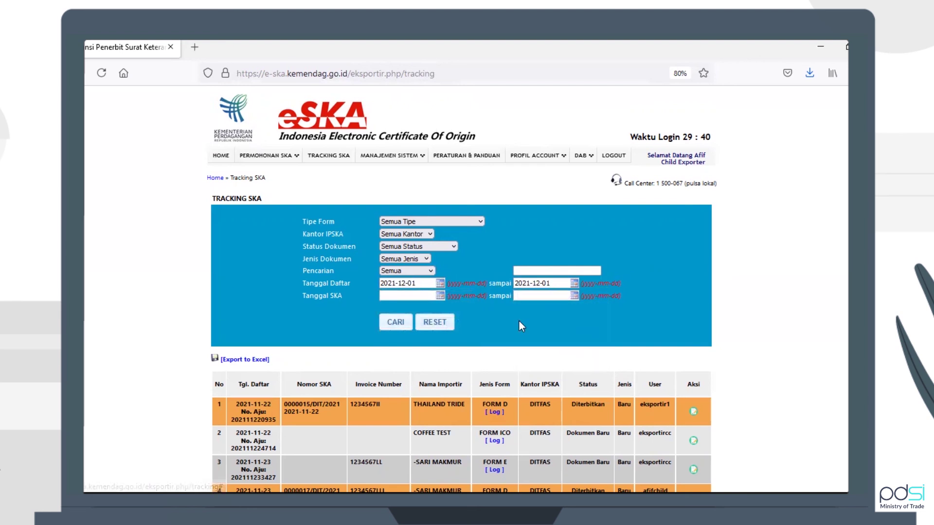
pyautogui.click(395, 323)
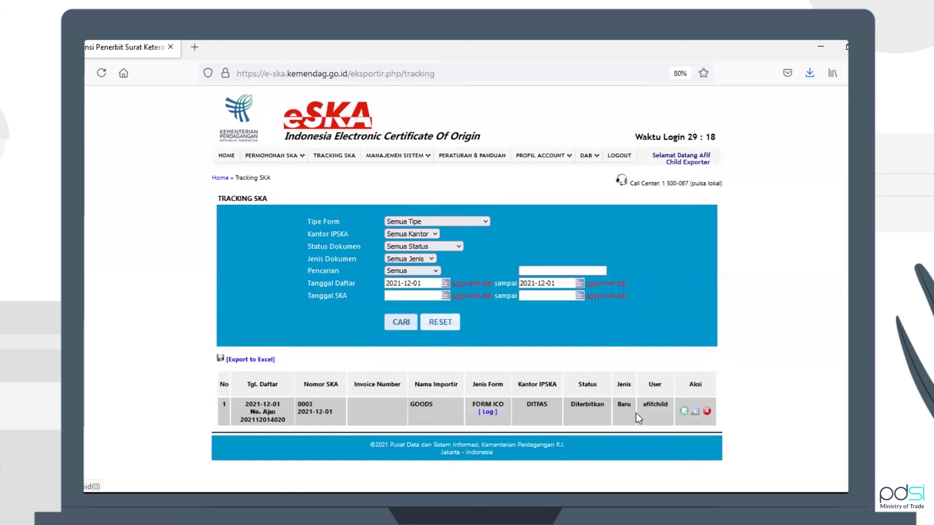
# Print certificate 0003 on a blank form (Blangko Kosong) and scroll the resulting doc.pdf
pyautogui.click(696, 412)
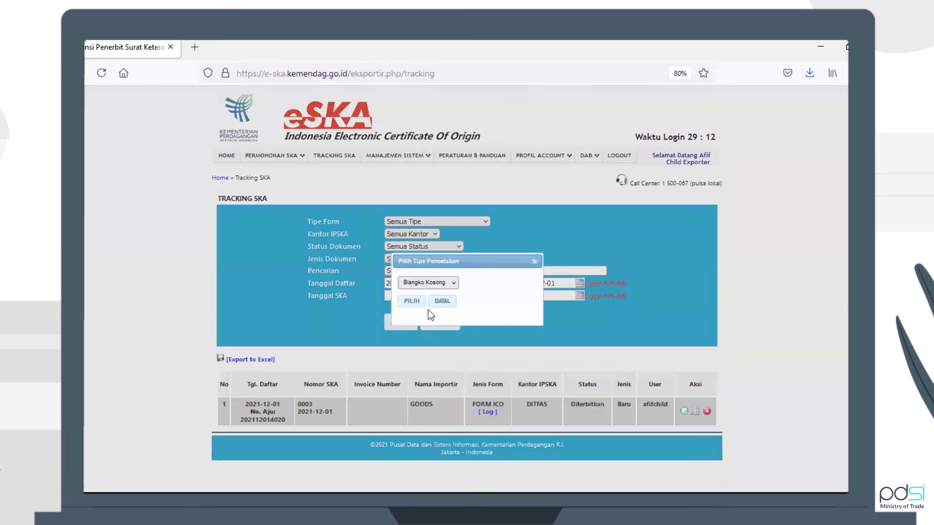
pyautogui.click(420, 306)
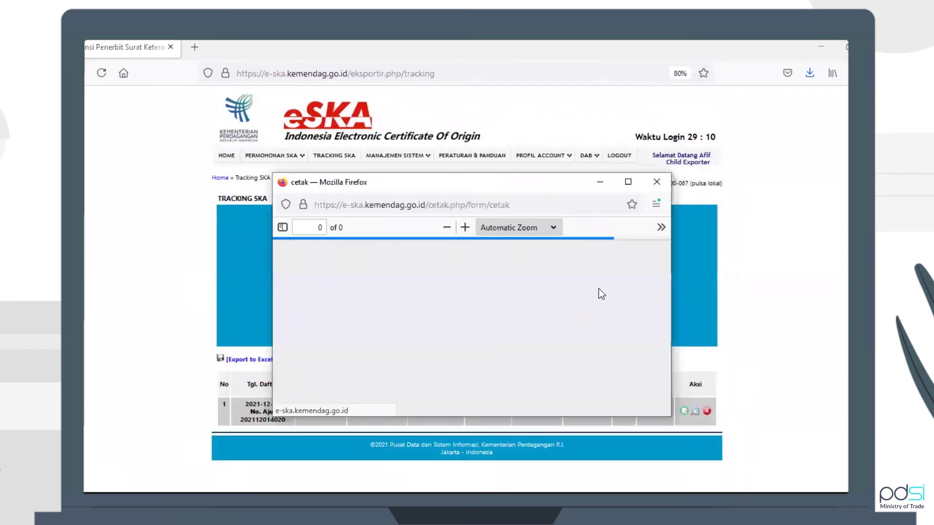
pyautogui.moveTo(664, 268)
pyautogui.mouseDown()
pyautogui.moveTo(663, 276)
pyautogui.moveTo(663, 256)
pyautogui.mouseUp()
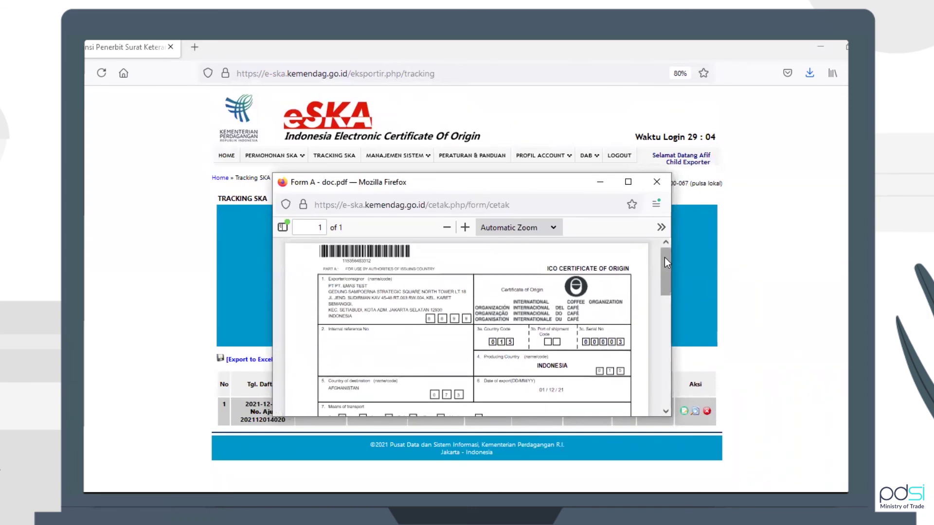
pyautogui.moveTo(665, 258)
pyautogui.mouseDown()
pyautogui.moveTo(658, 296)
pyautogui.moveTo(668, 369)
pyautogui.moveTo(659, 242)
pyautogui.mouseUp()
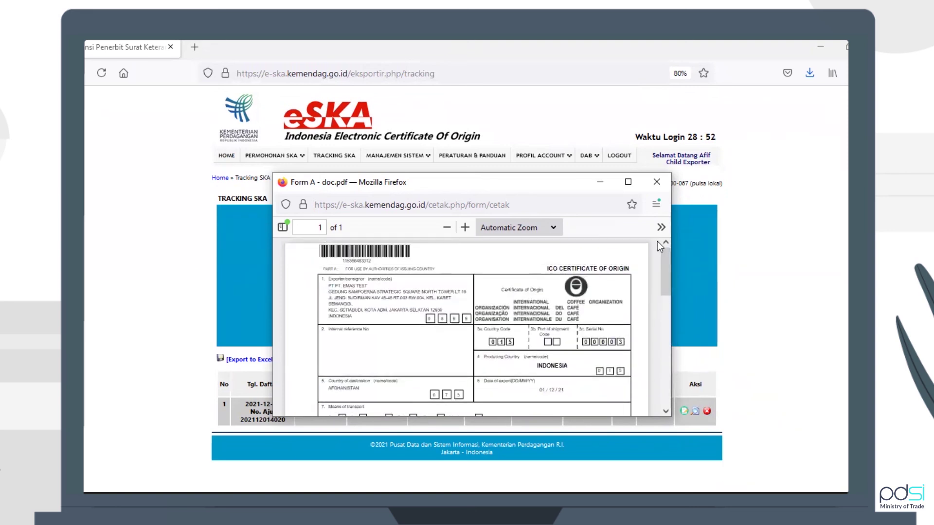